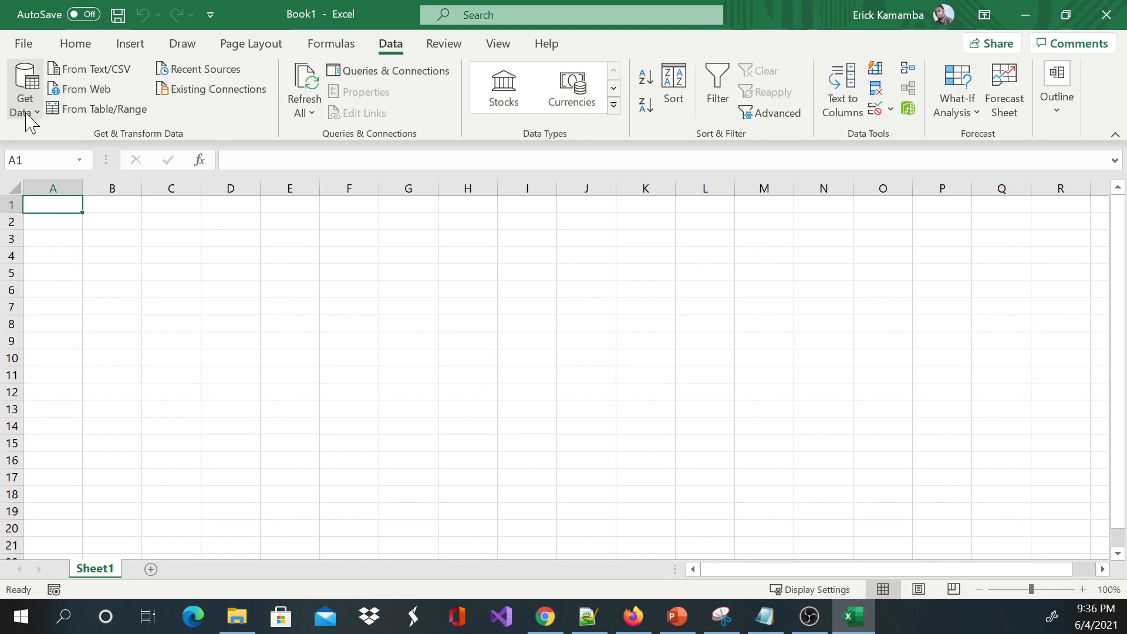
Step: Import SalesReport.csv from the Videos > Files folder on drive F: as text/CSV data and open it for transformation
mouse_move(129, 158)
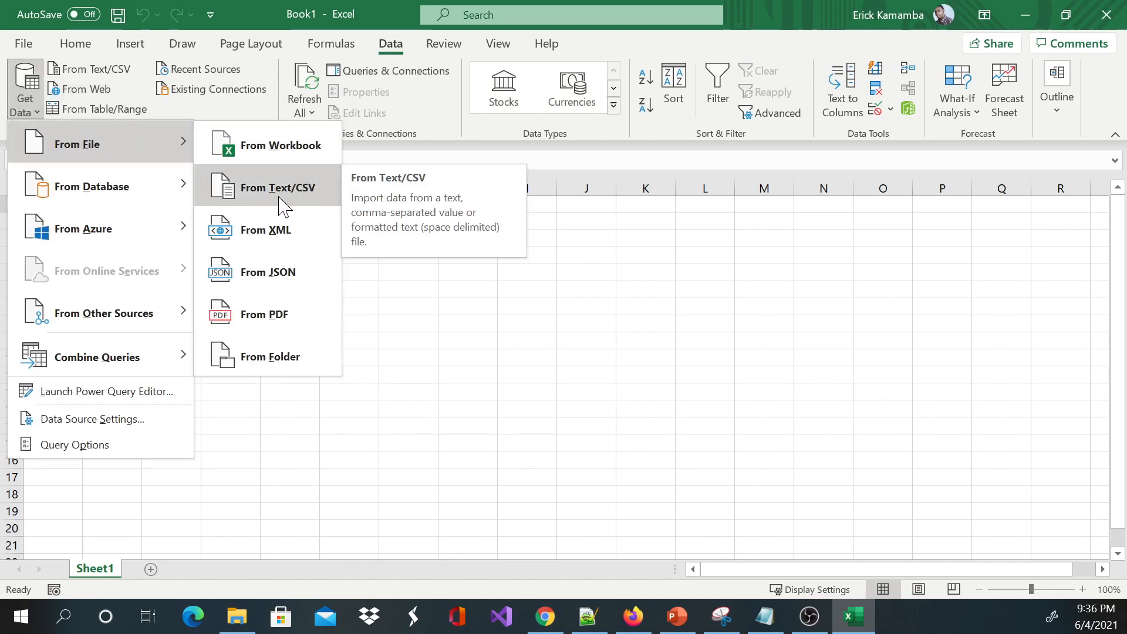
left_click(552, 365)
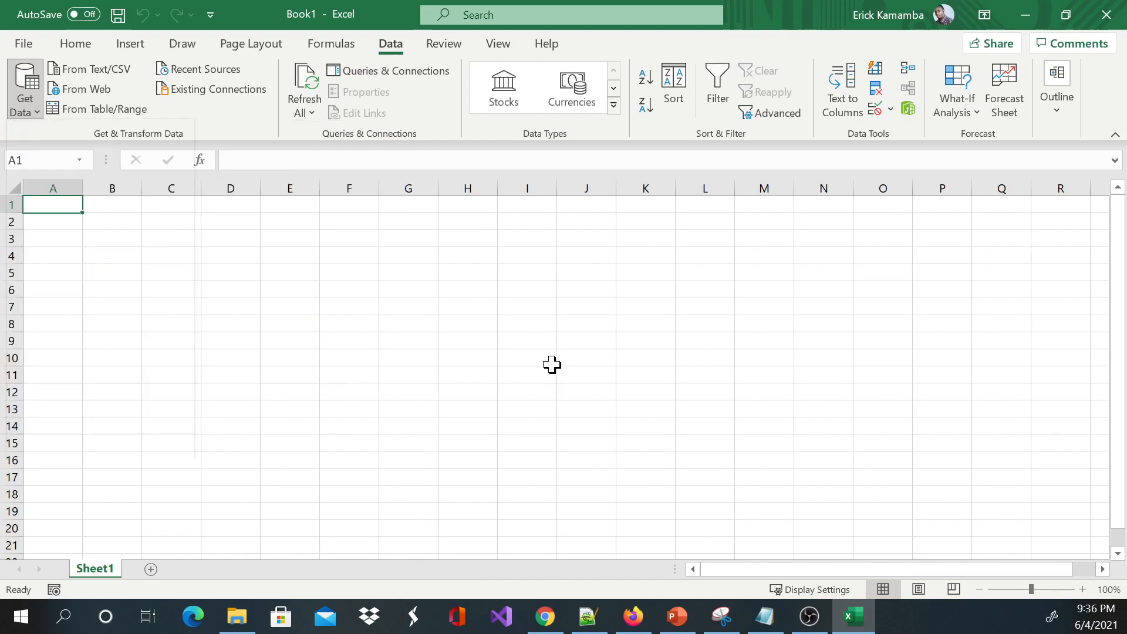
left_click(89, 68)
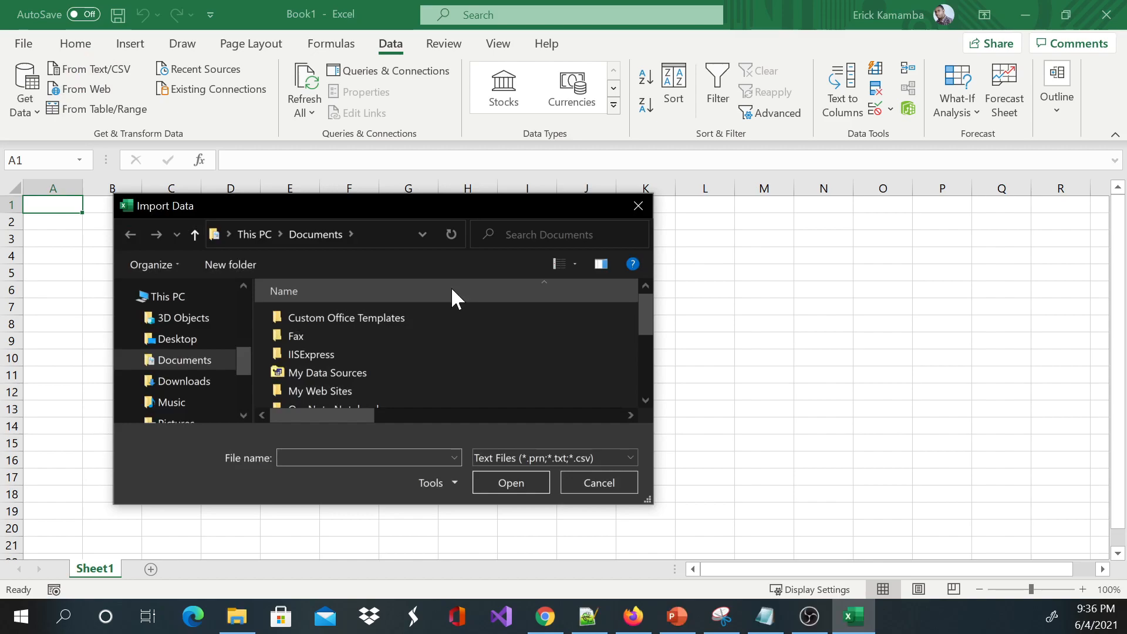
scroll(290, 350, "down", 2)
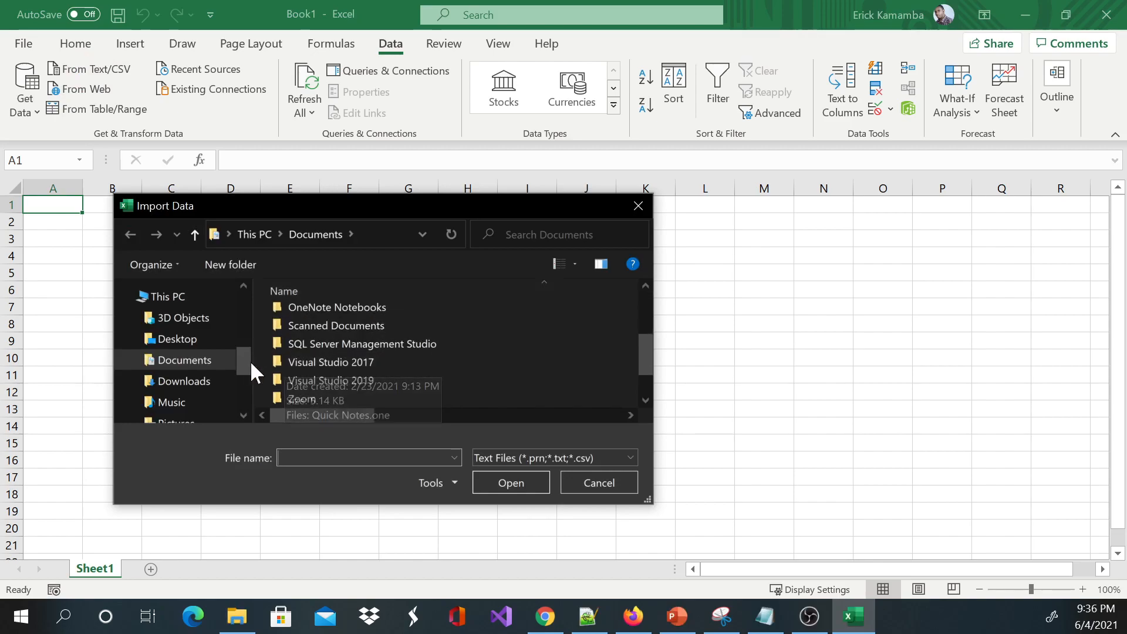
scroll(245, 365, "down", 1)
scroll(245, 376, "down", 1)
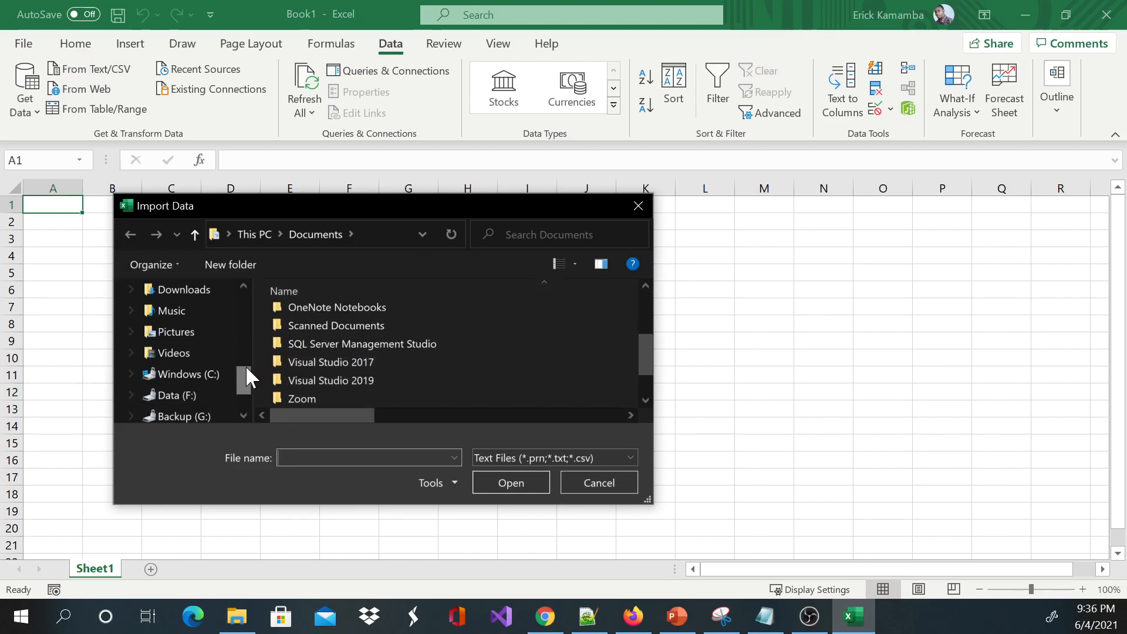
left_click(205, 394)
double_click(322, 347)
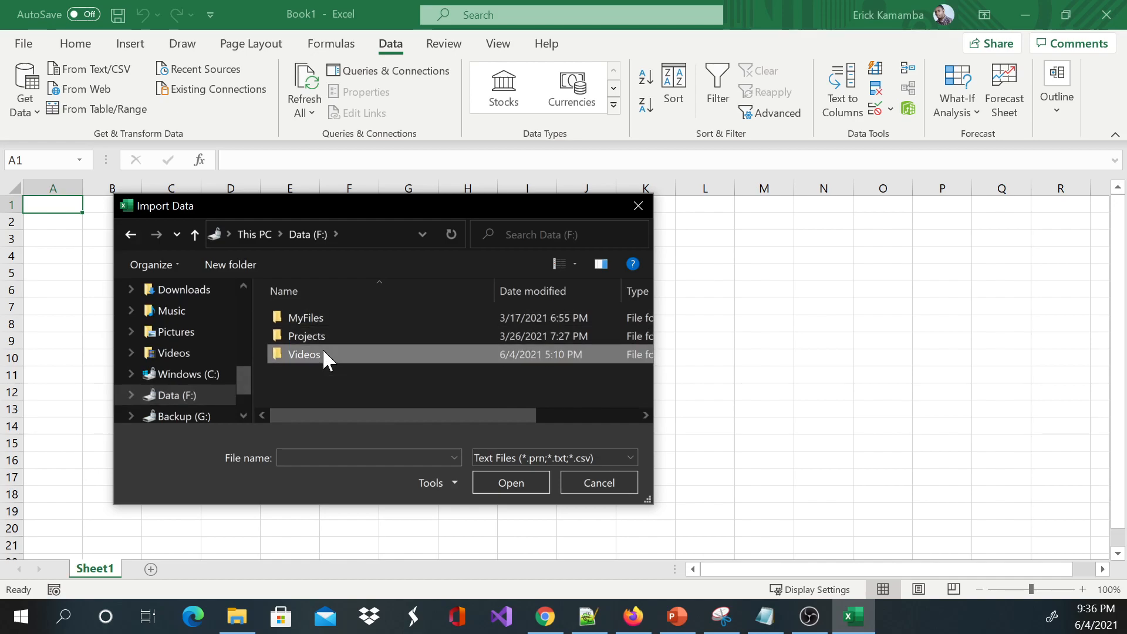
double_click(320, 317)
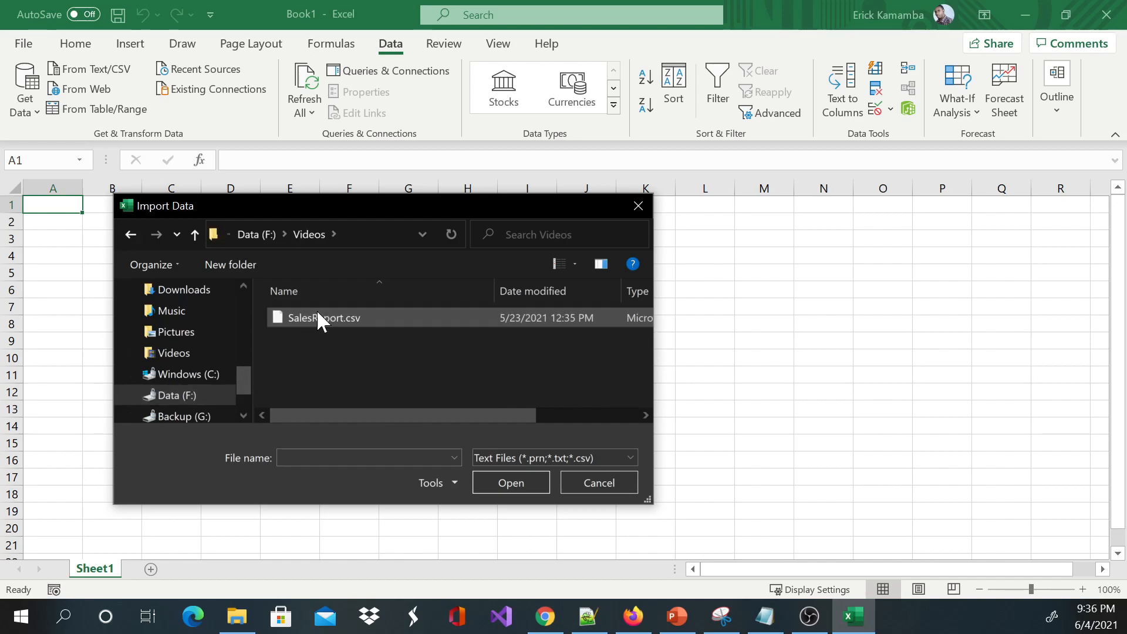
left_click(354, 320)
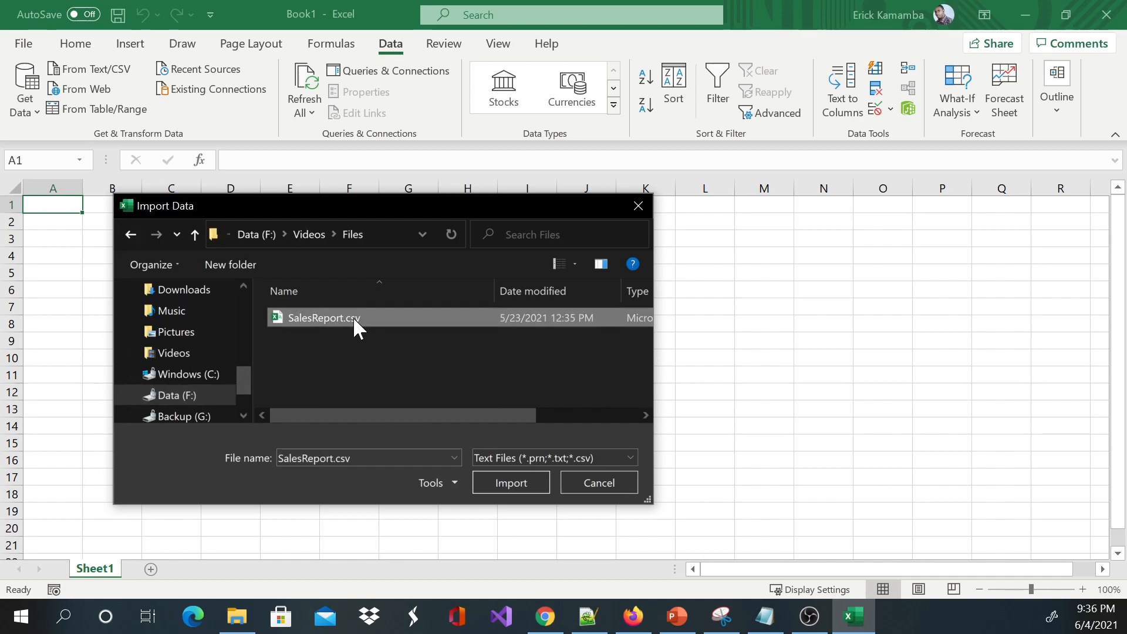
left_click(511, 482)
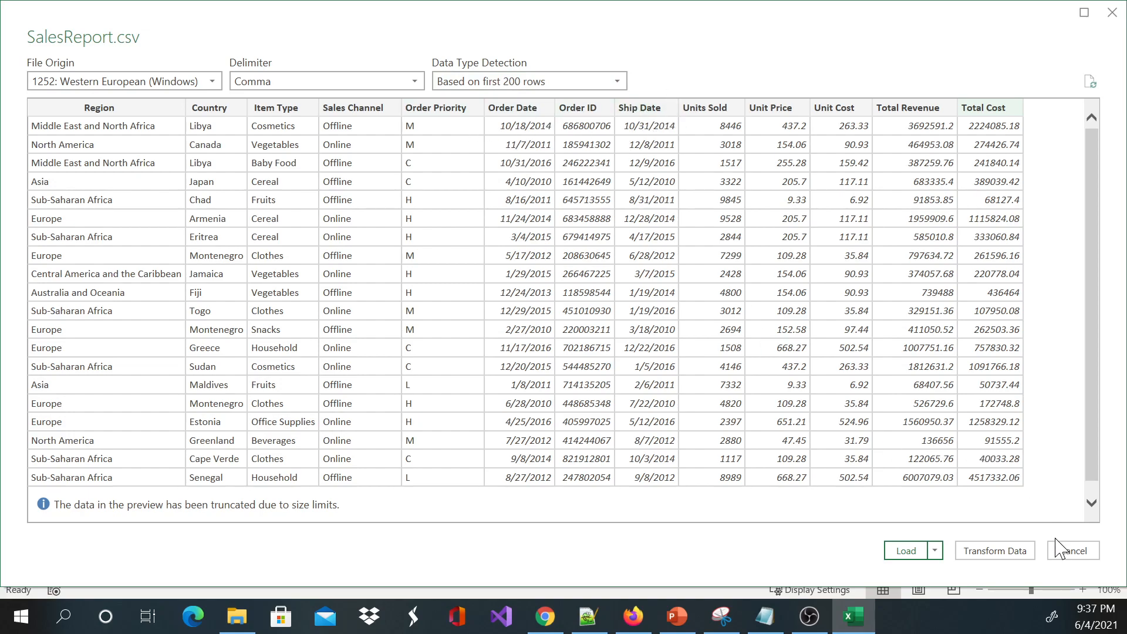
left_click(996, 552)
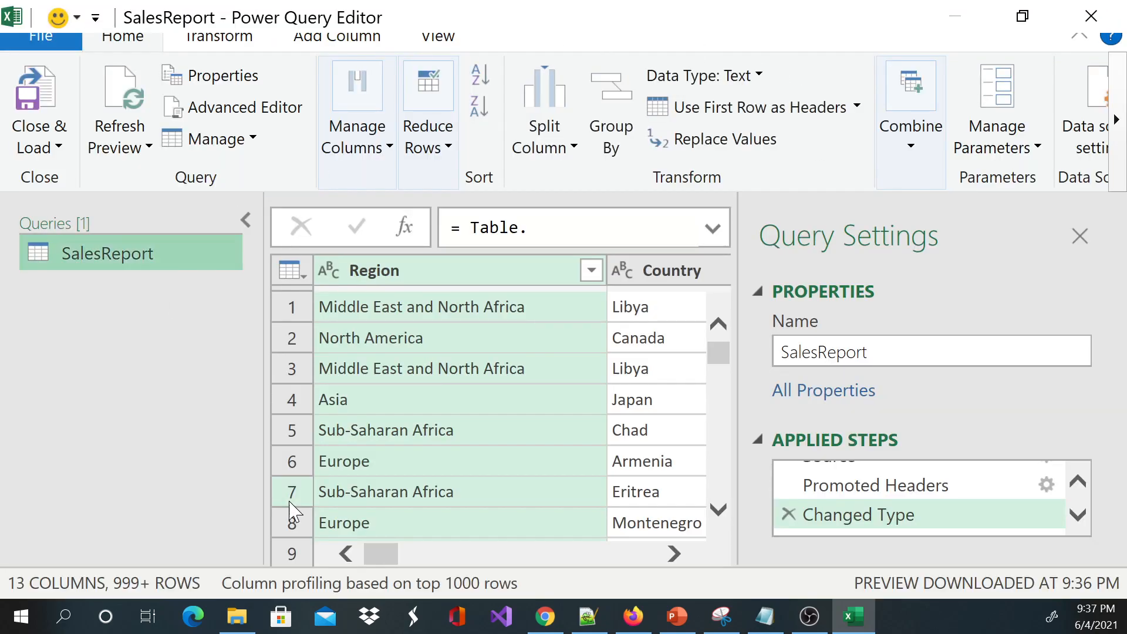
Step: Try removing the Order Priority column and revert it by deleting the Removed Columns applied step
left_click_drag(392, 559, 473, 562)
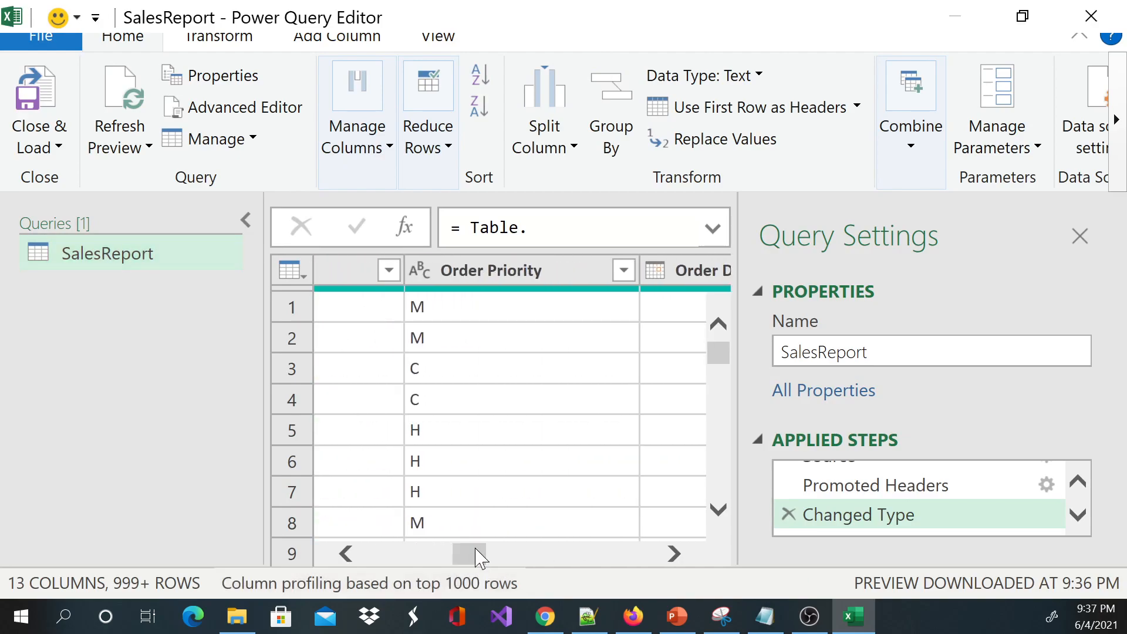
right_click(502, 276)
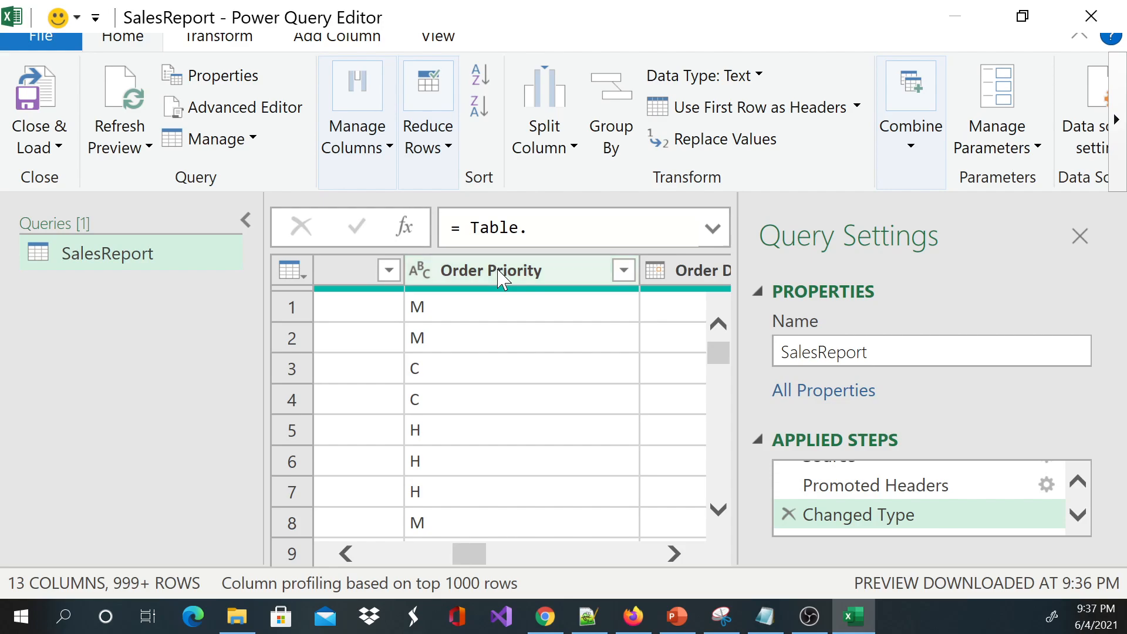
left_click(551, 55)
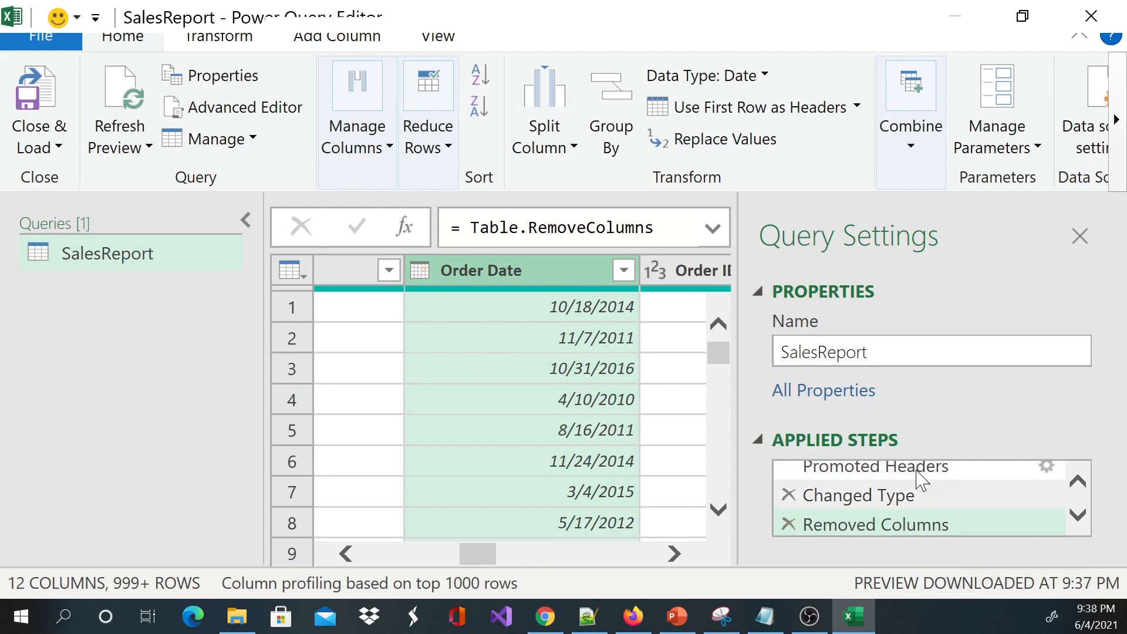
left_click(788, 524)
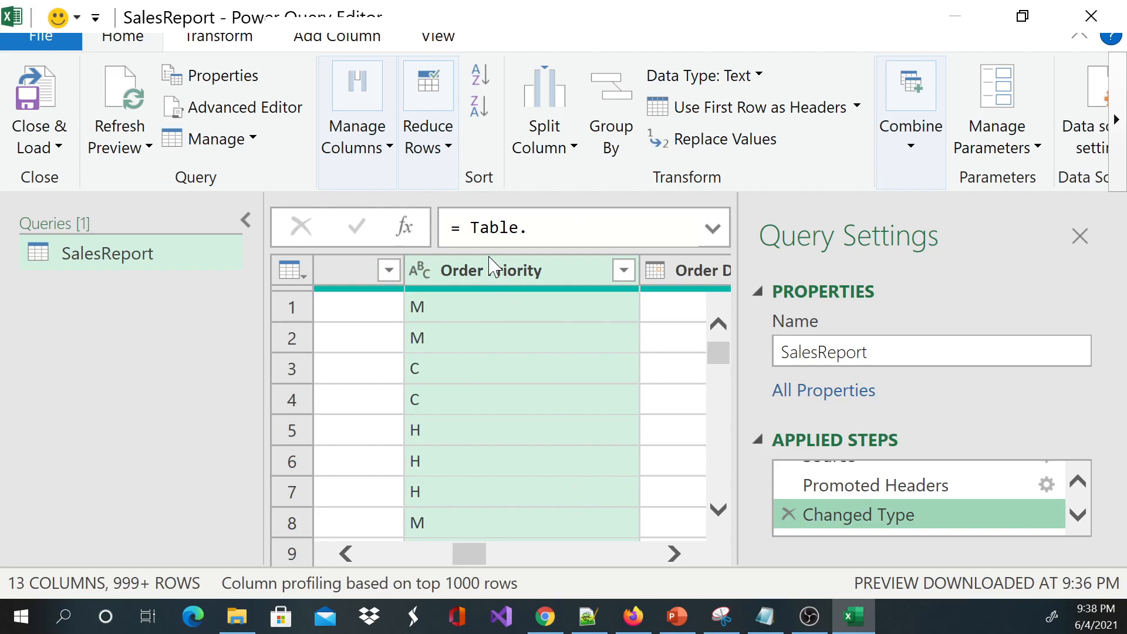
Step: Remove the Order Priority and Order ID columns from the SalesReport query
right_click(493, 270)
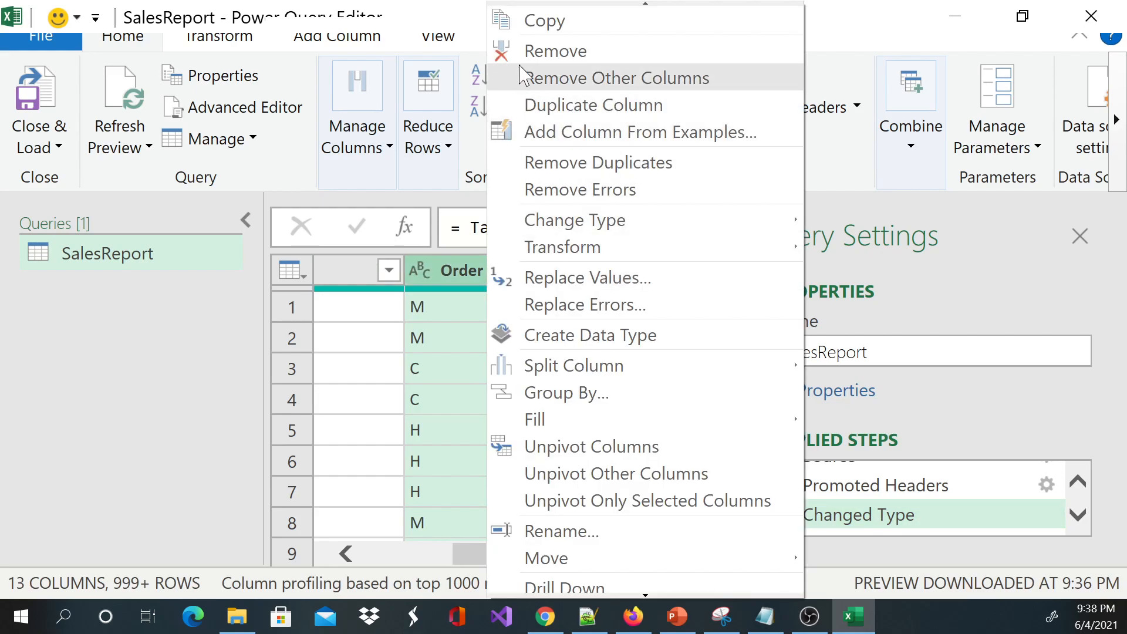
left_click(521, 54)
left_click_drag(482, 556, 519, 559)
left_click(482, 271)
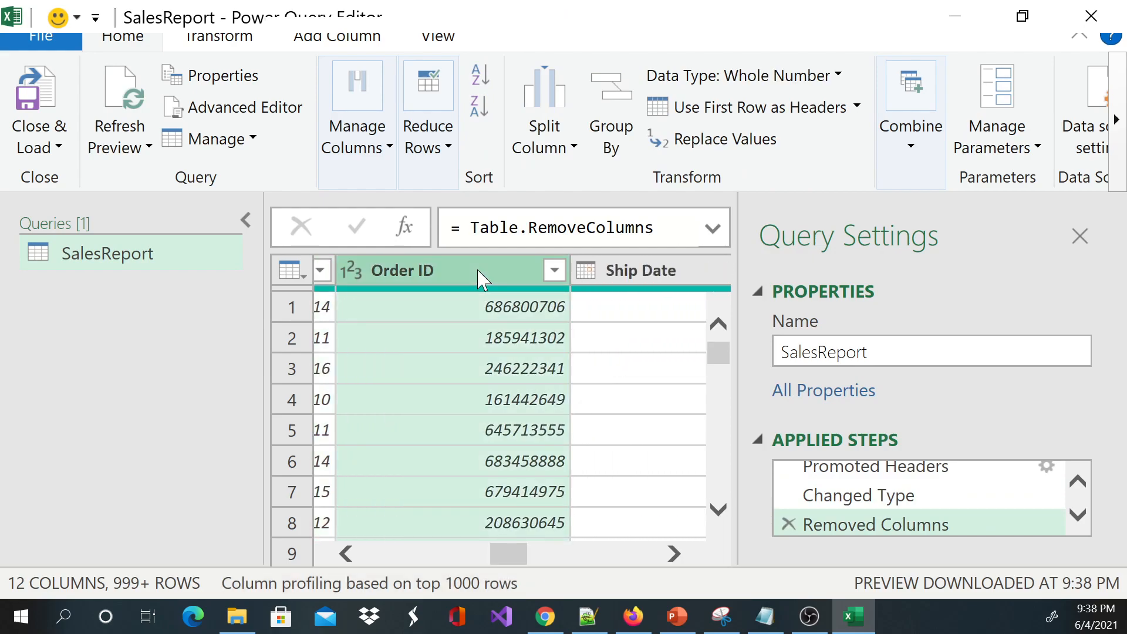
right_click(478, 272)
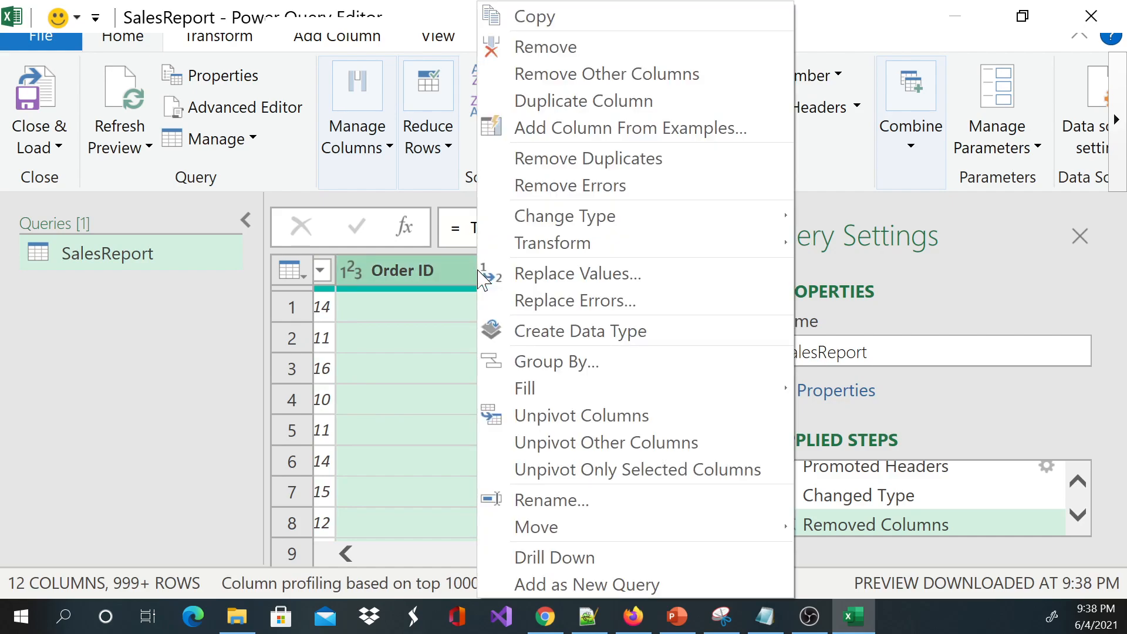
left_click(534, 50)
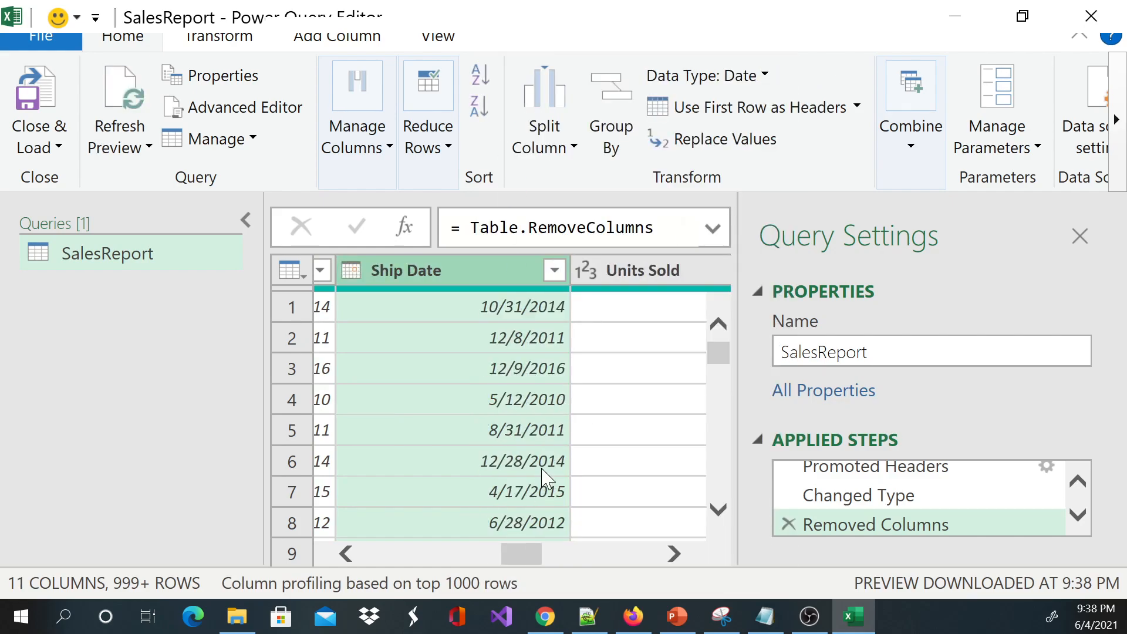
Step: Add a custom column named Profit with the formula [Total Revenue]-[Total Cost] and set its data type to Currency
left_click_drag(519, 553, 649, 587)
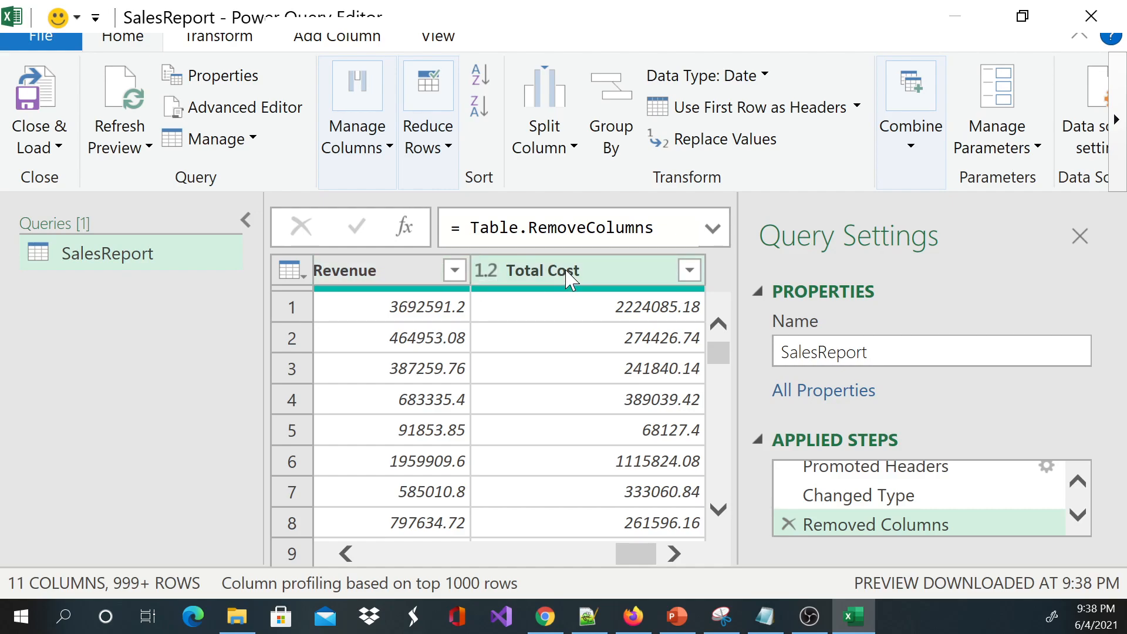
left_click(332, 41)
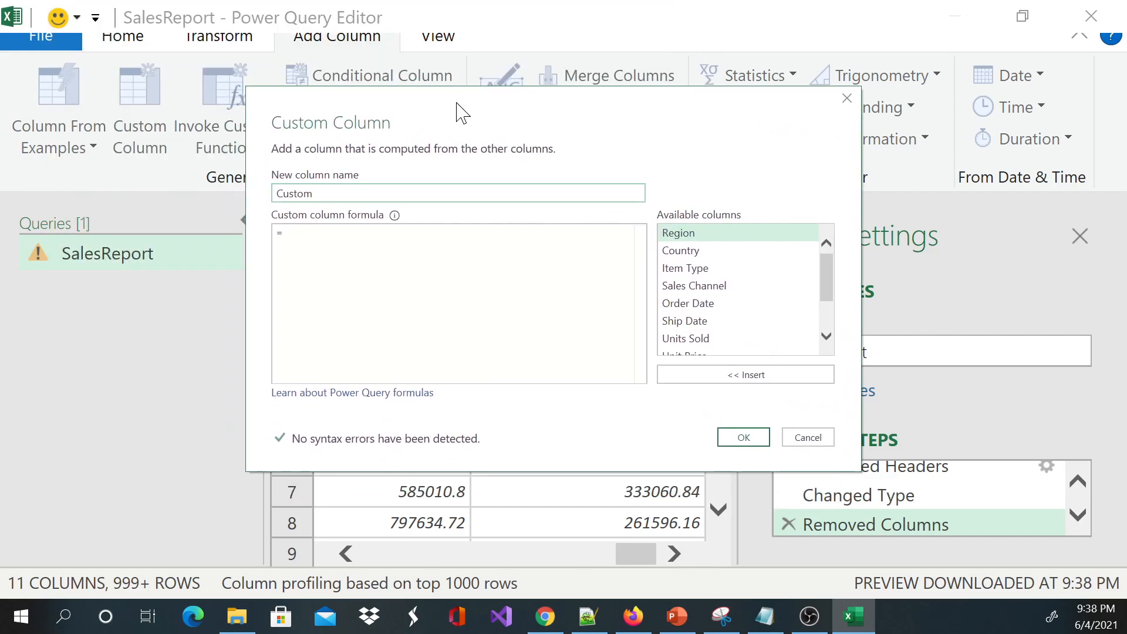
type("Profit")
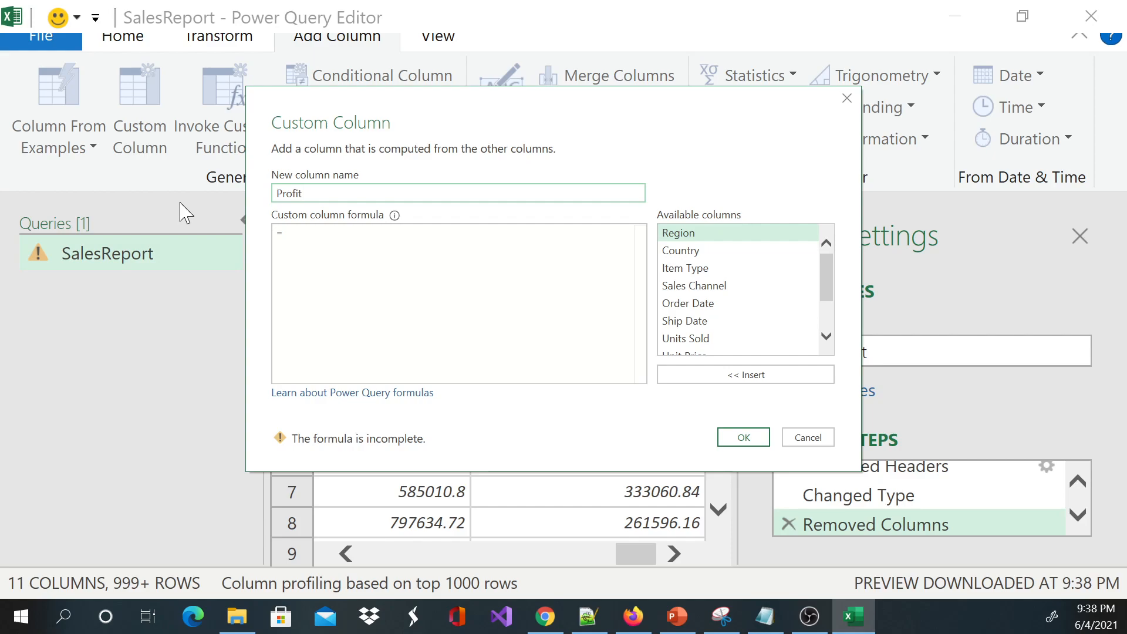
left_click(288, 233)
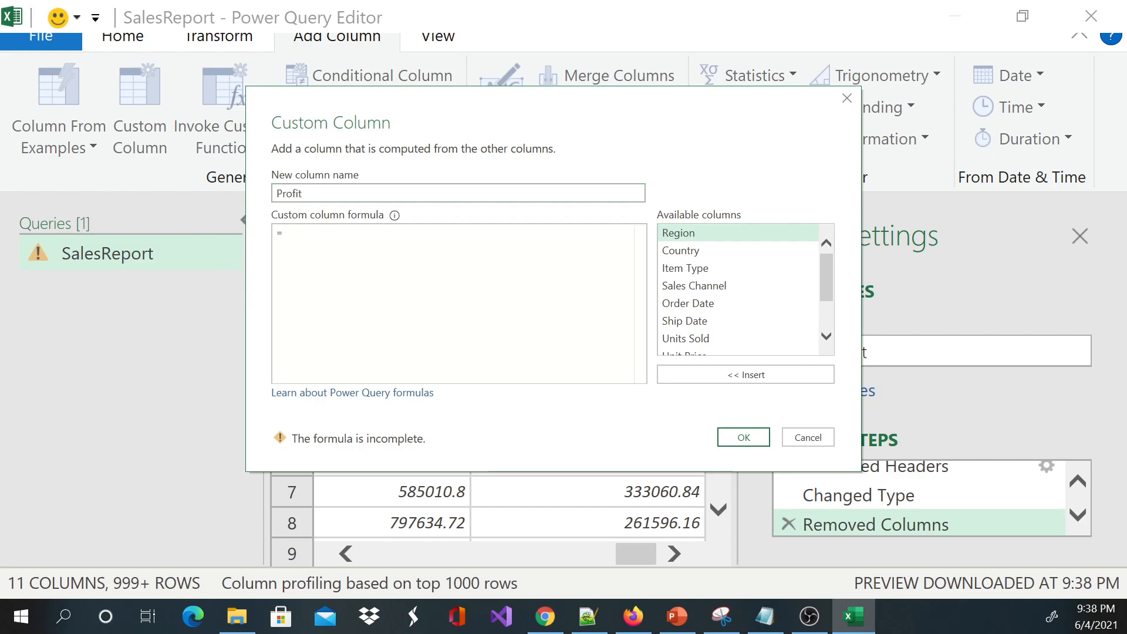
scroll(795, 292, "down", 2)
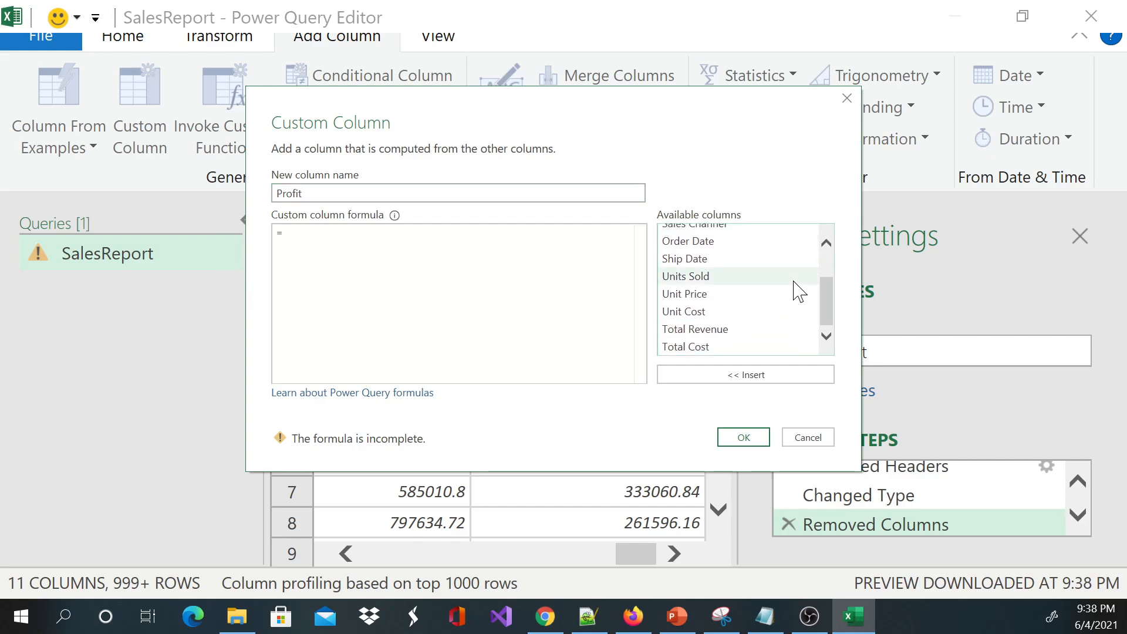
left_click(725, 332)
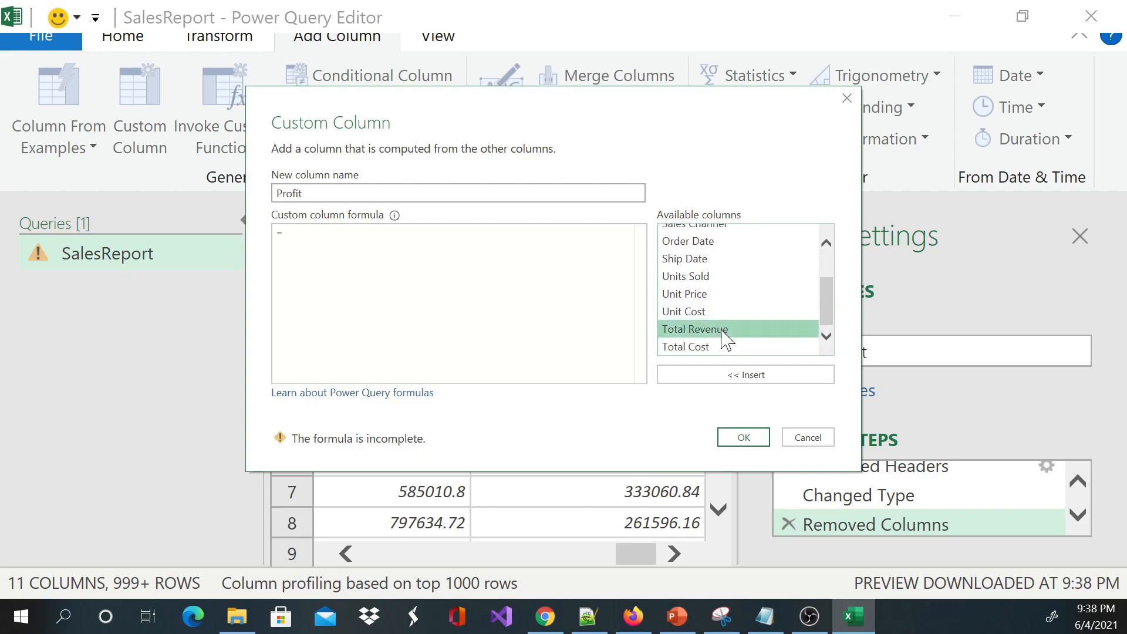
left_click(746, 377)
type("-")
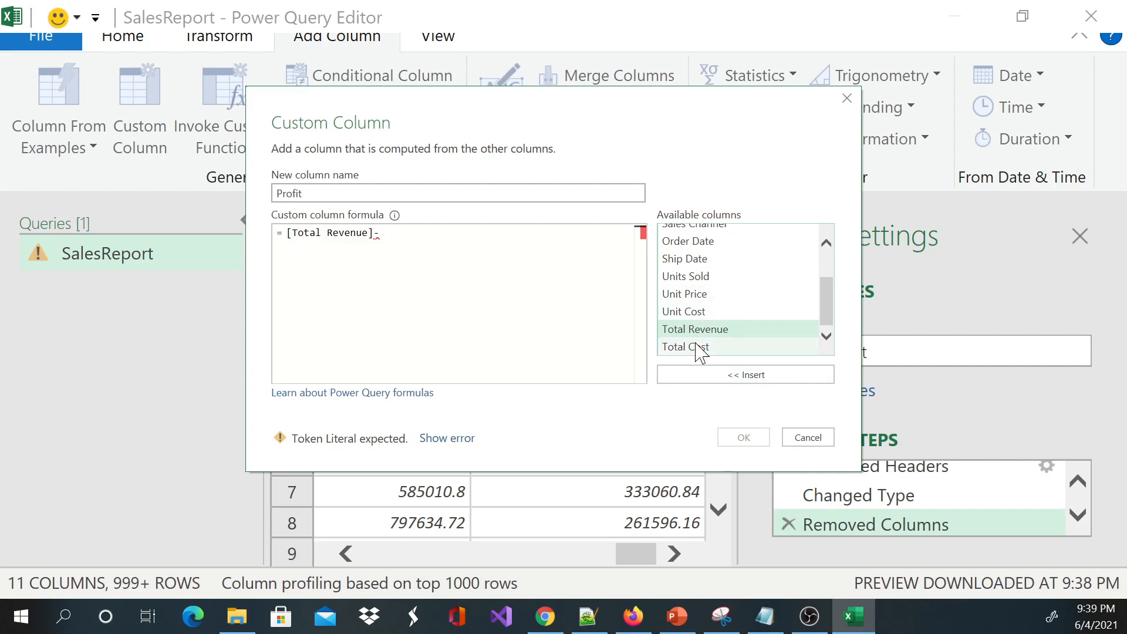
double_click(695, 348)
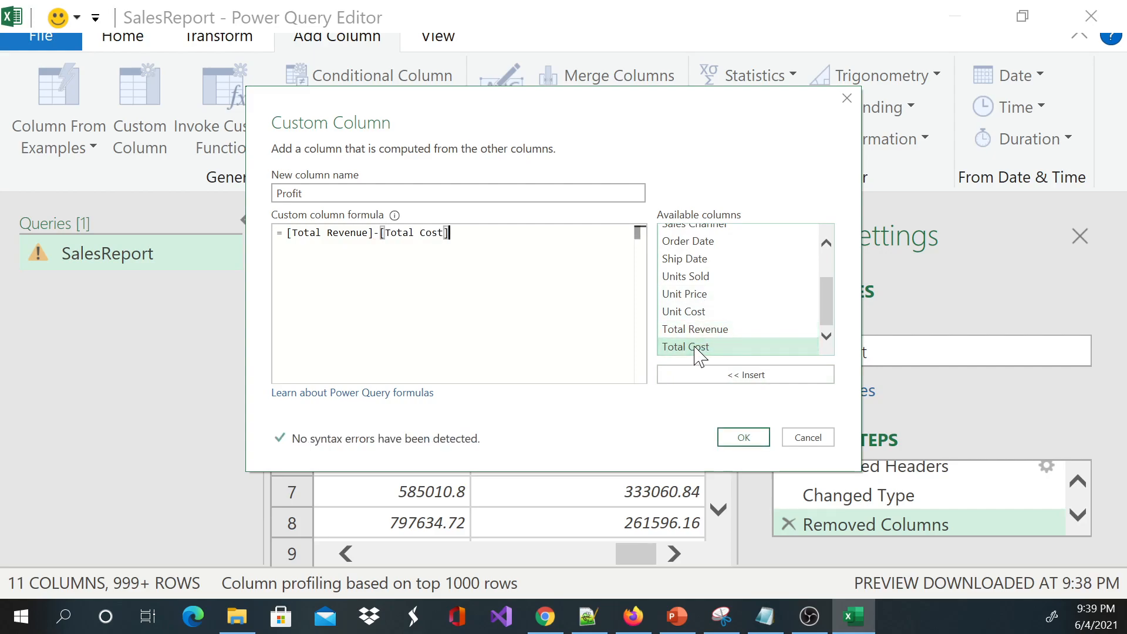
left_click(743, 437)
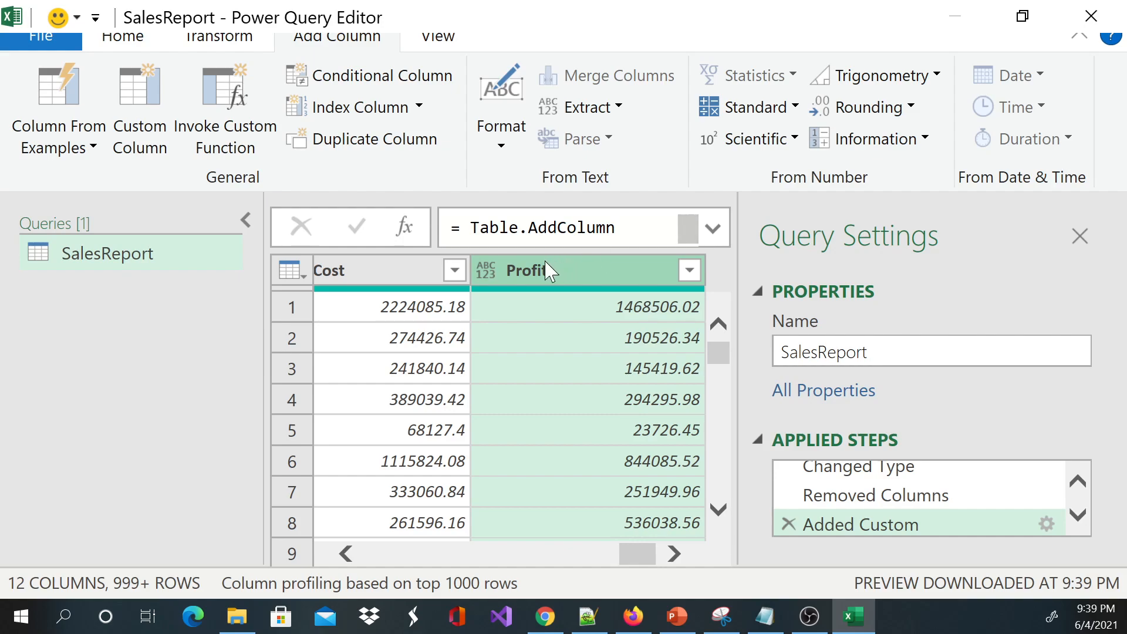
left_click(486, 270)
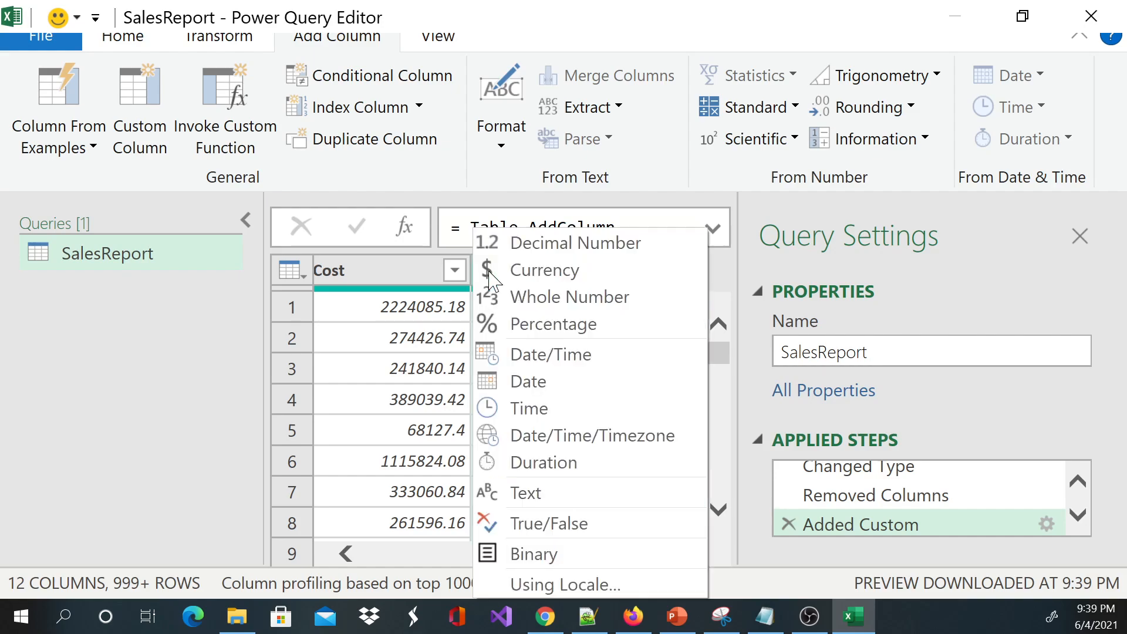
left_click(496, 274)
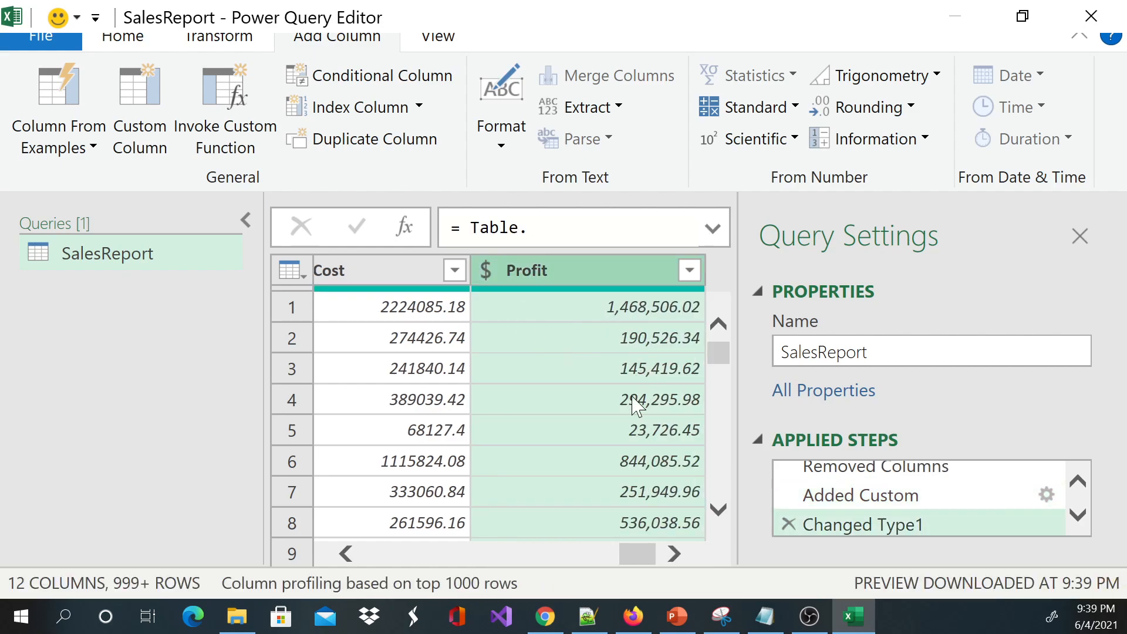
Step: Add a Subtract Days column from the Order Date and Ship Date columns, selecting Order Date first
left_click_drag(639, 559, 494, 568)
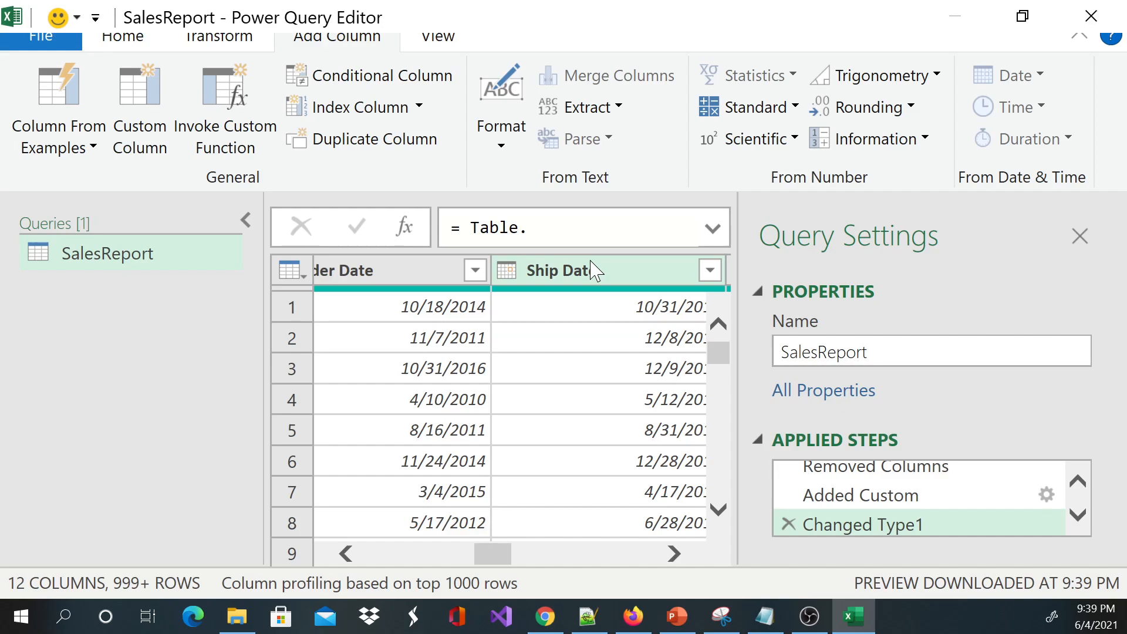
left_click(392, 282)
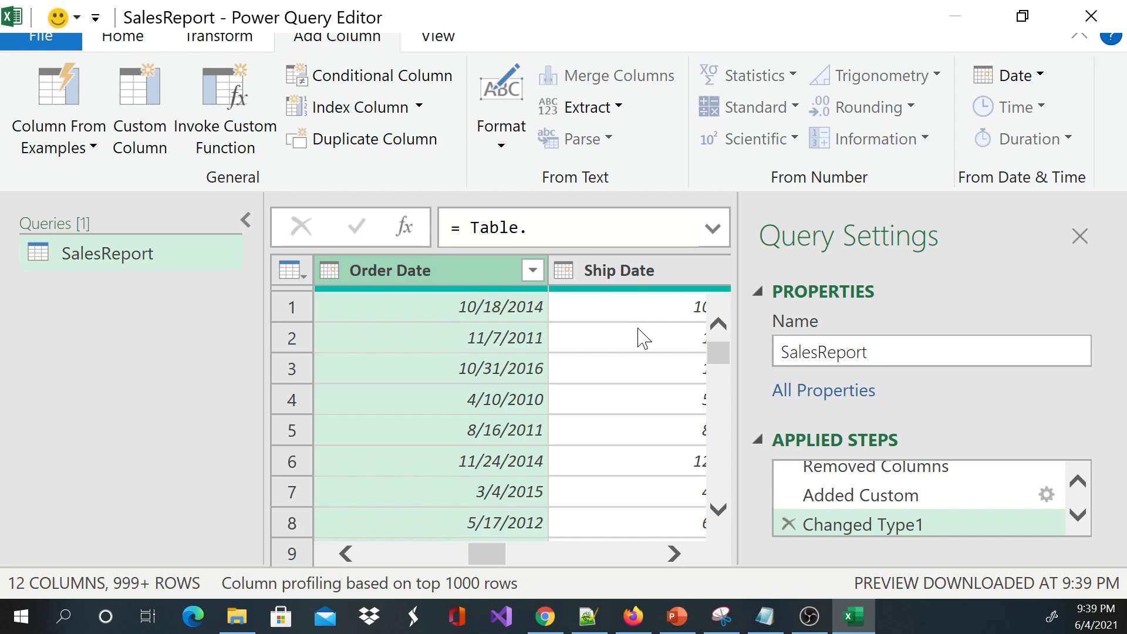
left_click(613, 281, "ctrl")
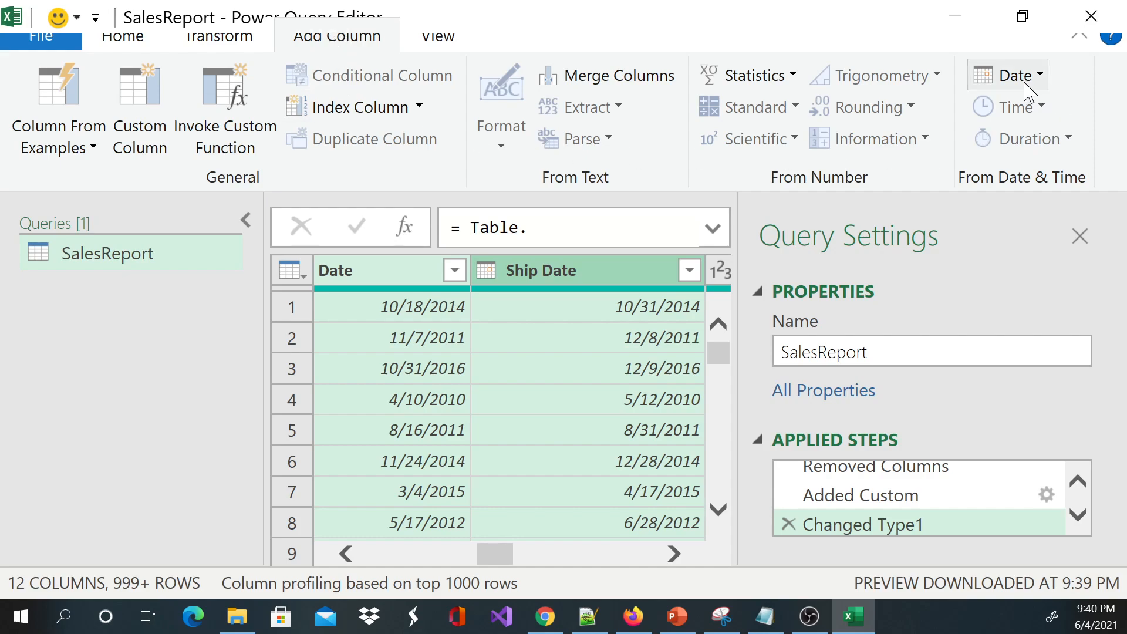
left_click(1040, 77)
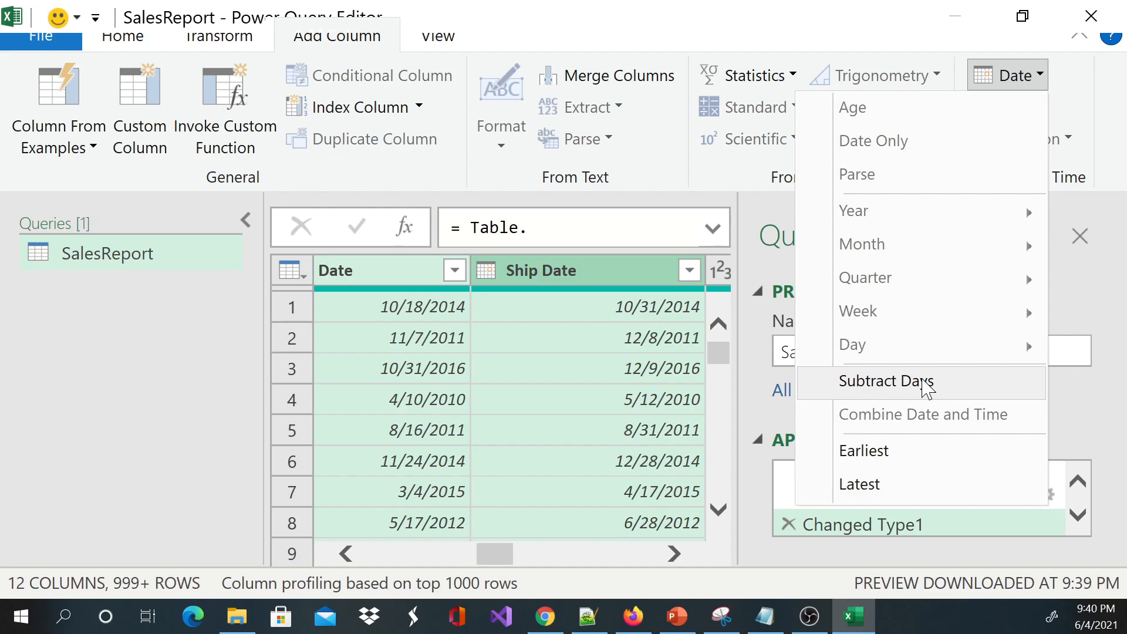
left_click(926, 388)
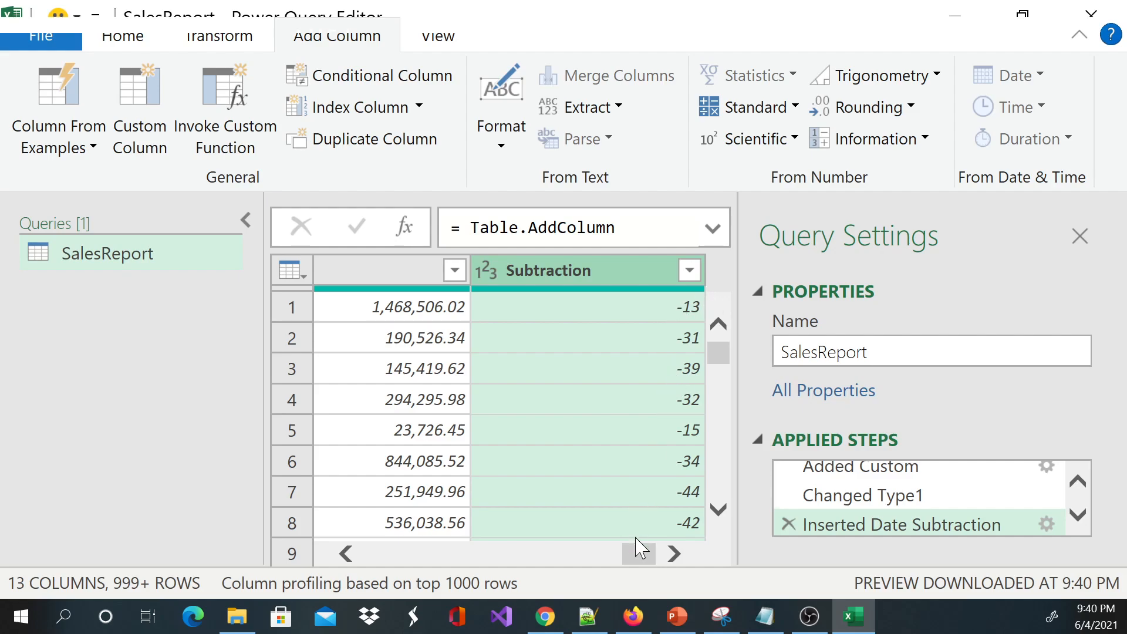
left_click_drag(649, 558, 492, 554)
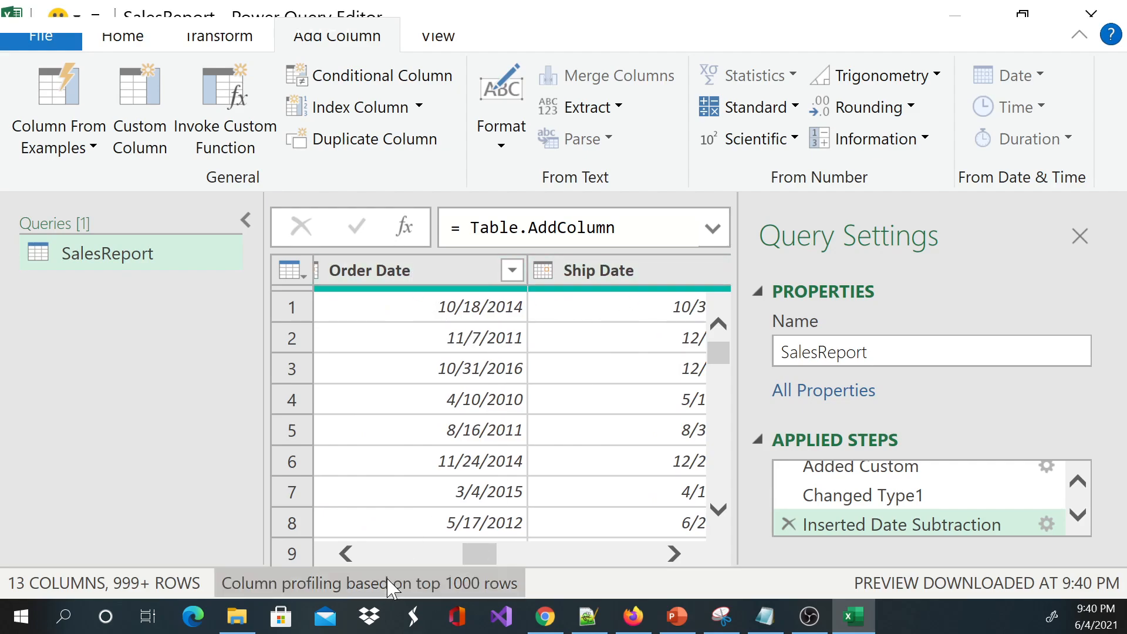
Step: Compare the Order Date and Ship Date columns with the Subtraction column and delete the Inserted Date Subtraction applied step
left_click_drag(468, 553, 485, 551)
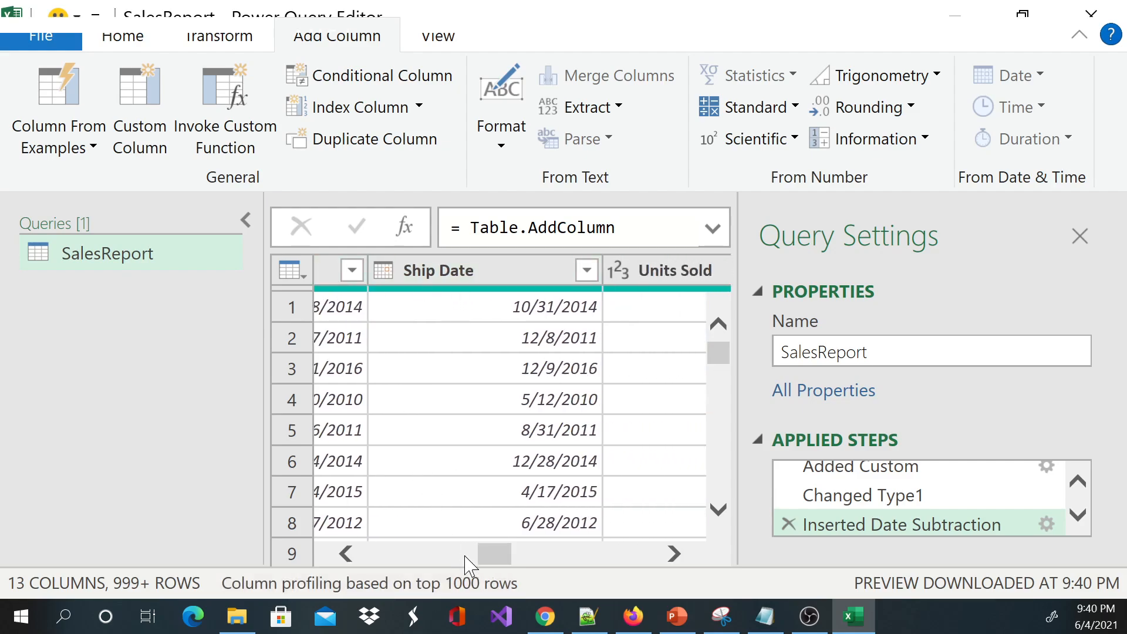
mouse_move(495, 558)
left_mouse_down()
mouse_move(515, 559)
mouse_move(491, 561)
left_mouse_up()
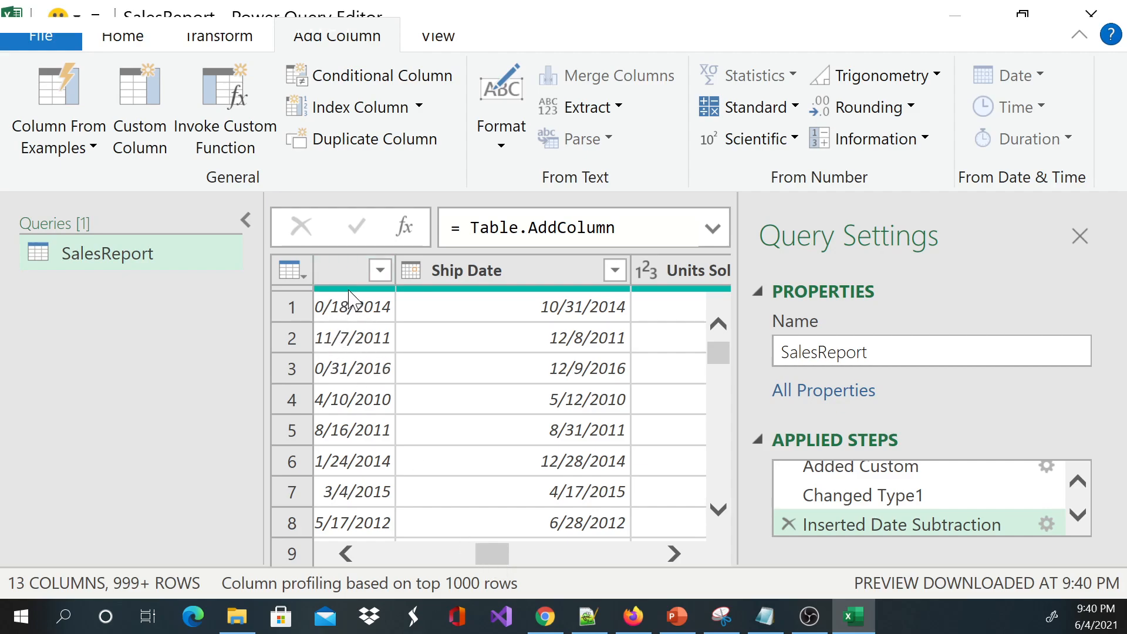
mouse_move(495, 563)
left_mouse_down()
mouse_move(524, 562)
mouse_move(482, 563)
left_mouse_up()
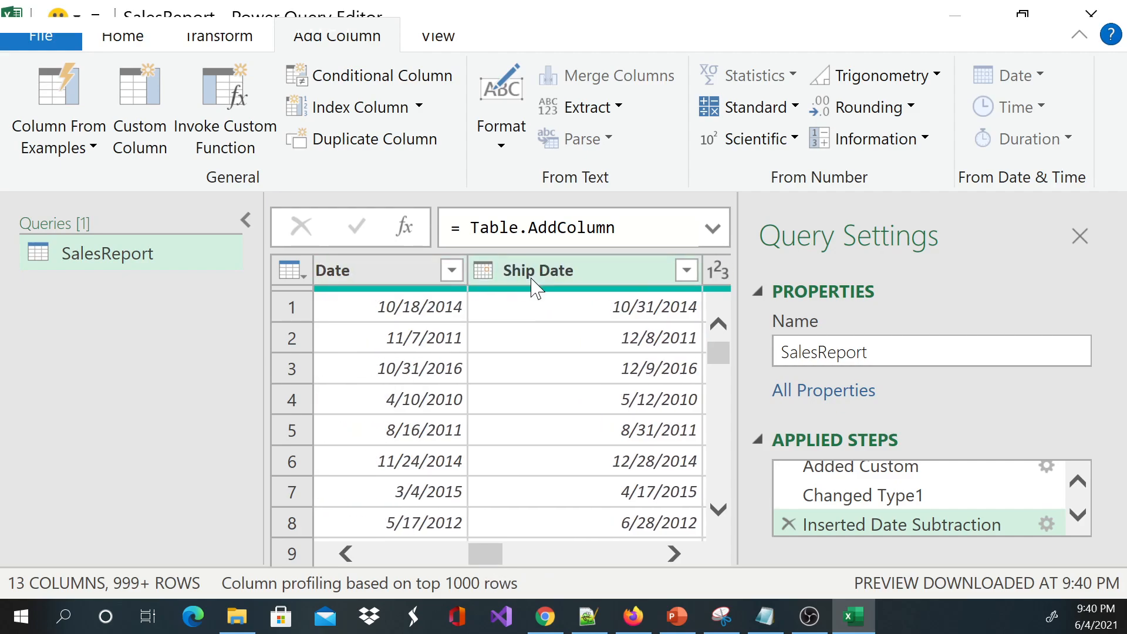
left_click_drag(478, 554, 659, 573)
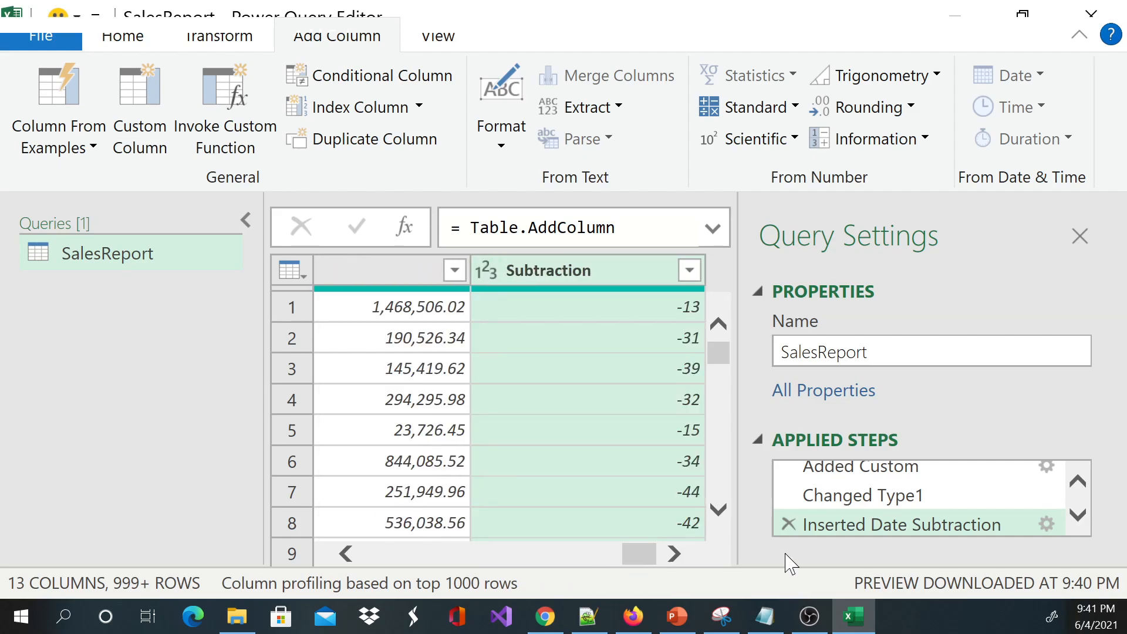
left_click(788, 524)
Step: Add a Subtract Days column from the Ship Date and Order Date columns, selecting Ship Date first
left_click_drag(658, 555, 489, 576)
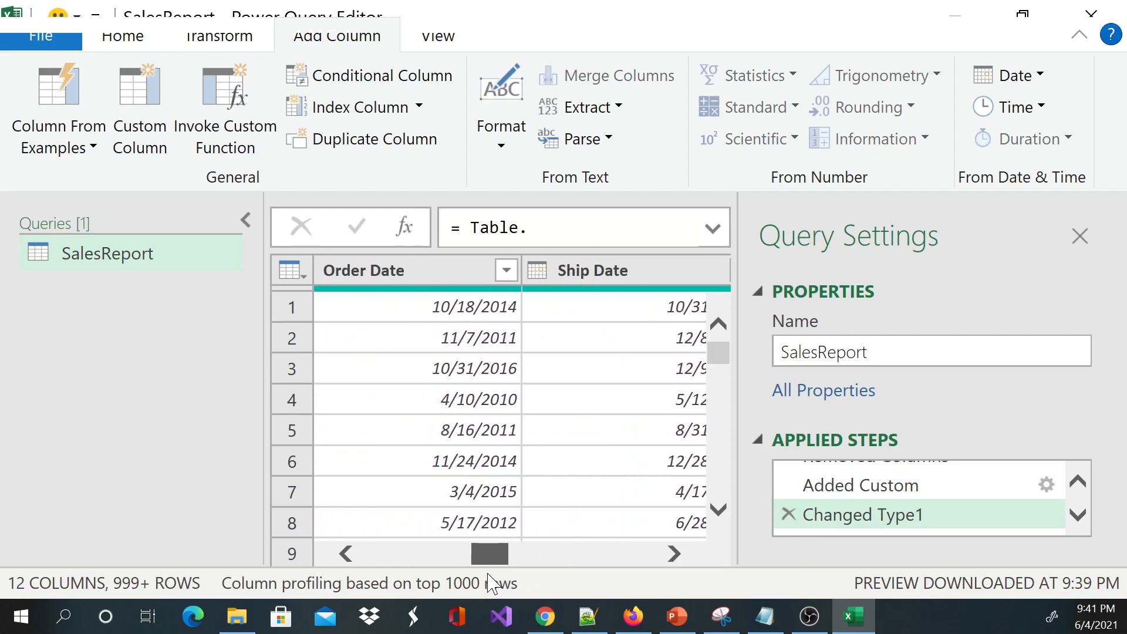
left_click(589, 275)
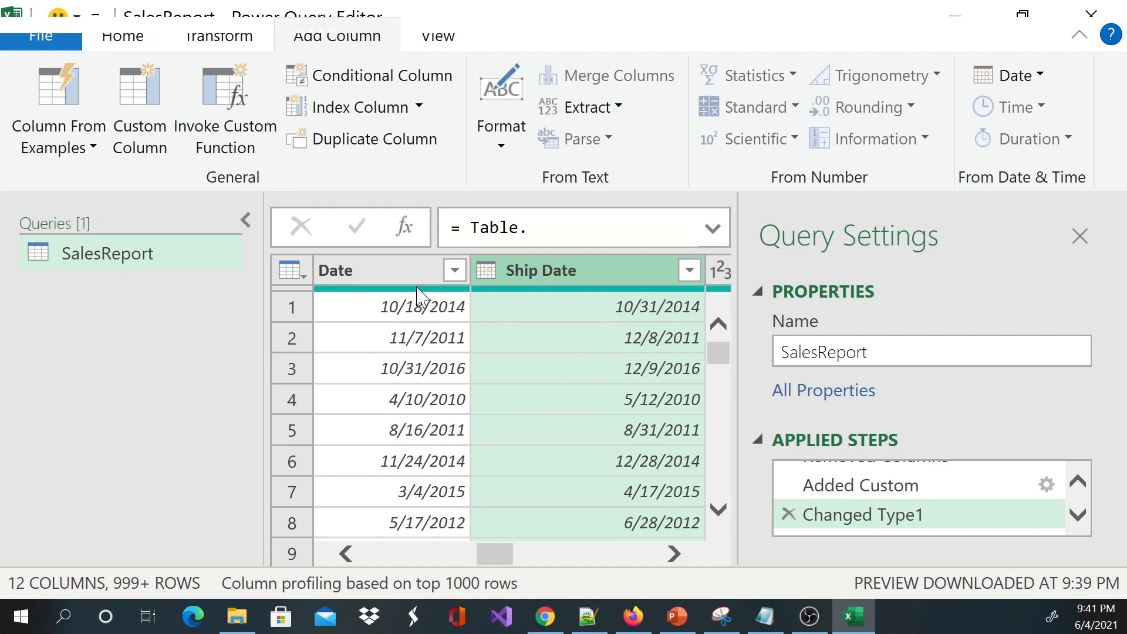
left_click(394, 275, "ctrl")
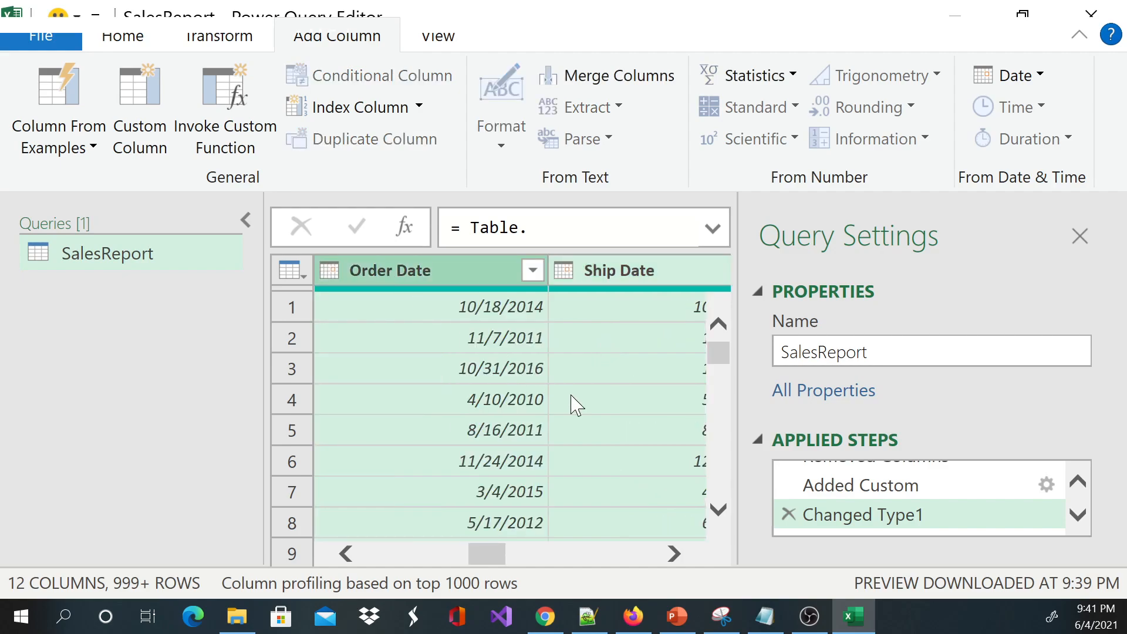
left_click(1040, 82)
left_click(934, 387)
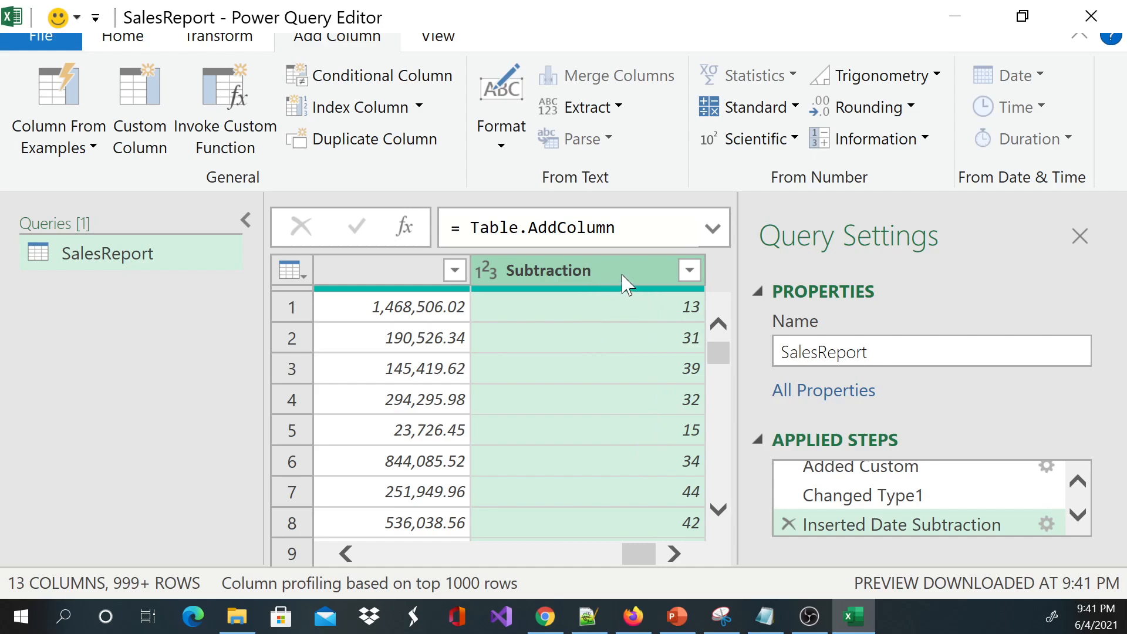
Step: Rename the Subtraction column to Duration and move it directly after the Ship Date column
double_click(574, 281)
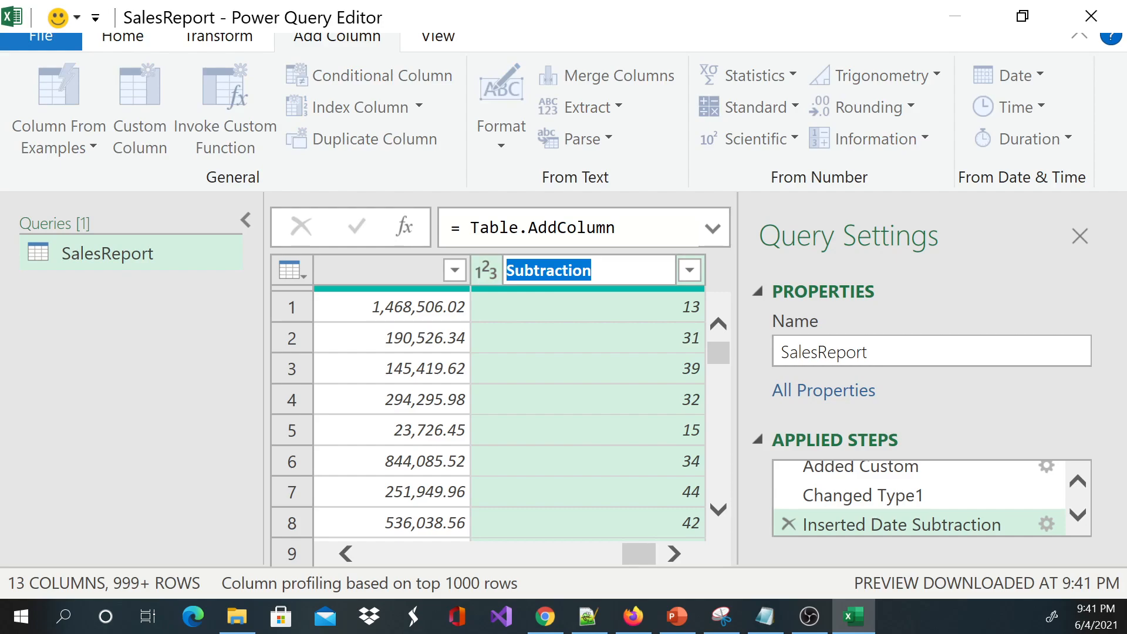
type("Du")
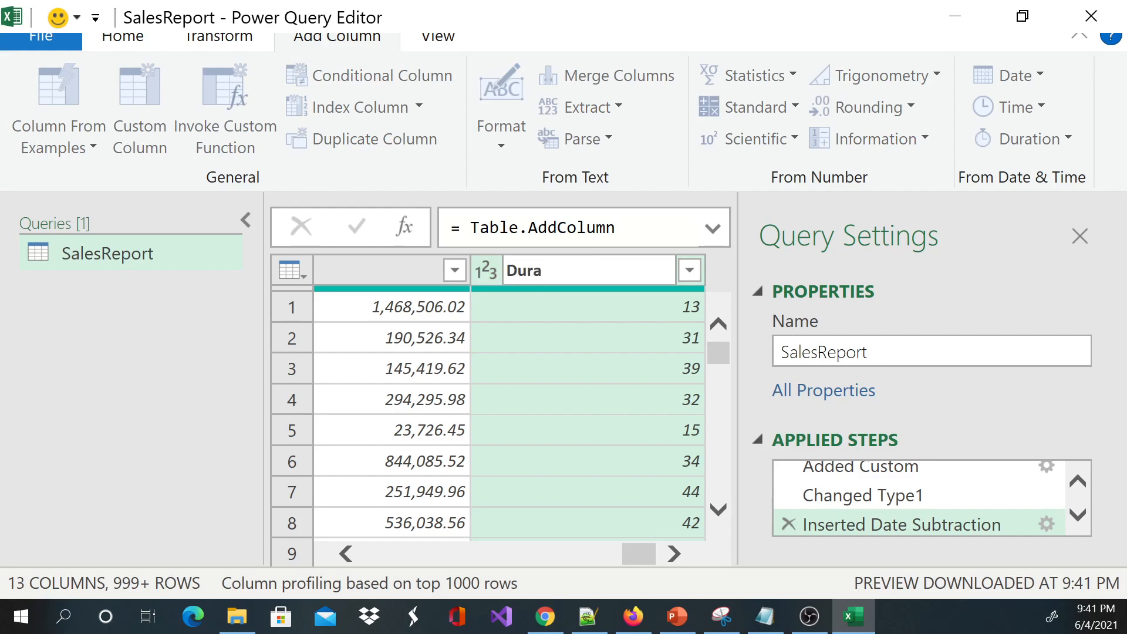
key("Return")
mouse_move(568, 280)
left_mouse_down()
mouse_move(296, 295)
mouse_move(628, 316)
mouse_move(590, 313)
left_mouse_up()
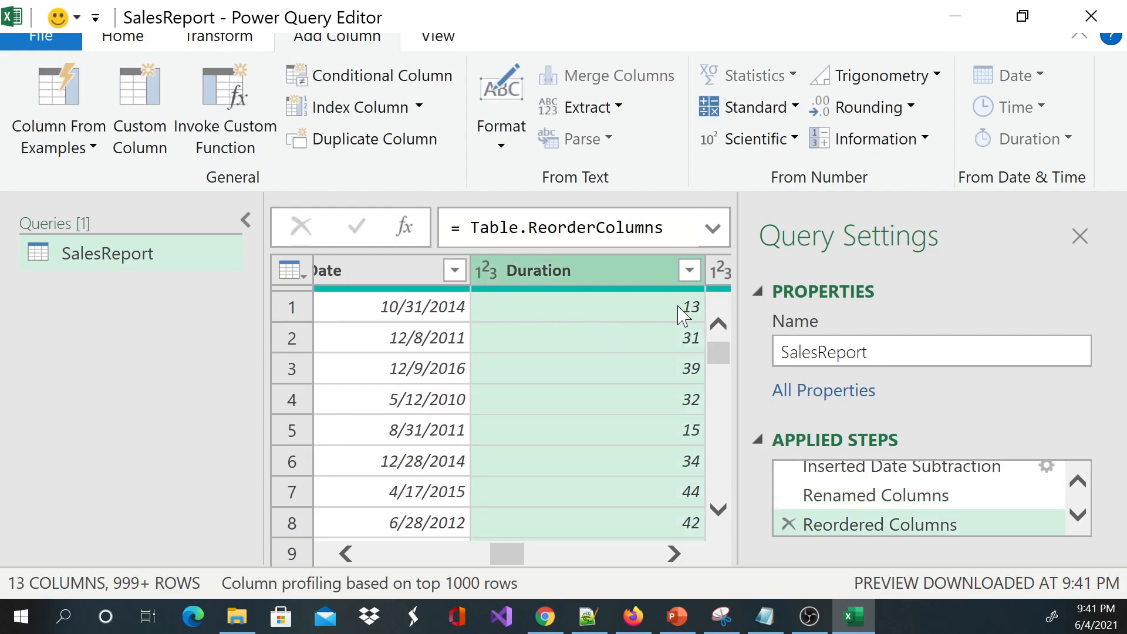
Step: Check the Profit column, review the Extract, Transform, Load keywords on the PowerPoint slide, and return to Power Query Editor
left_click_drag(511, 557, 658, 555)
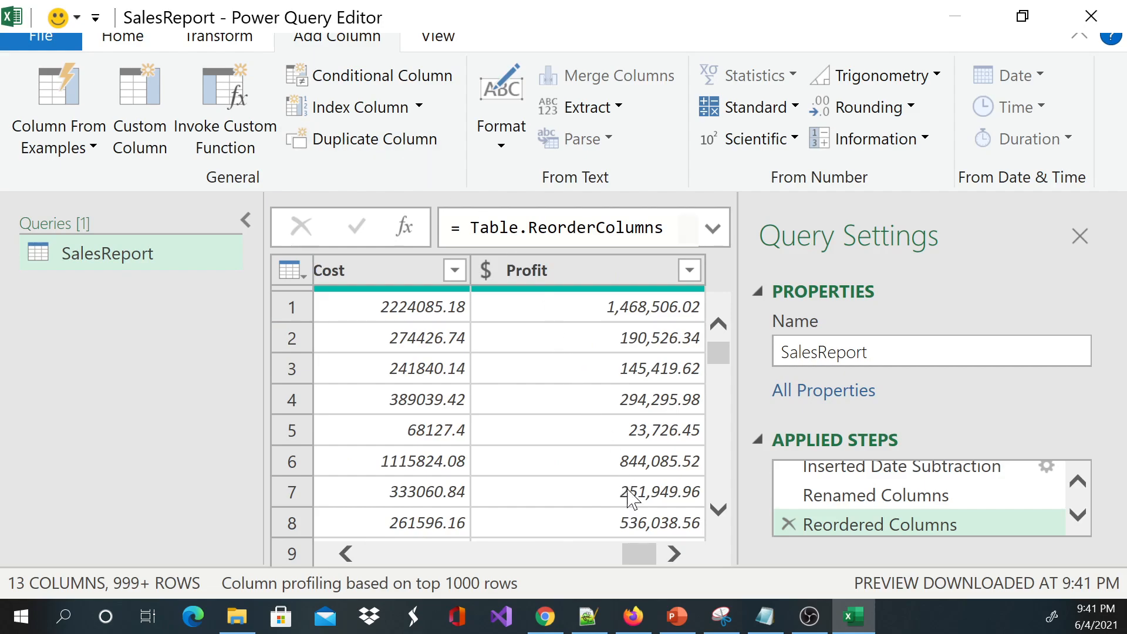
left_click(677, 616)
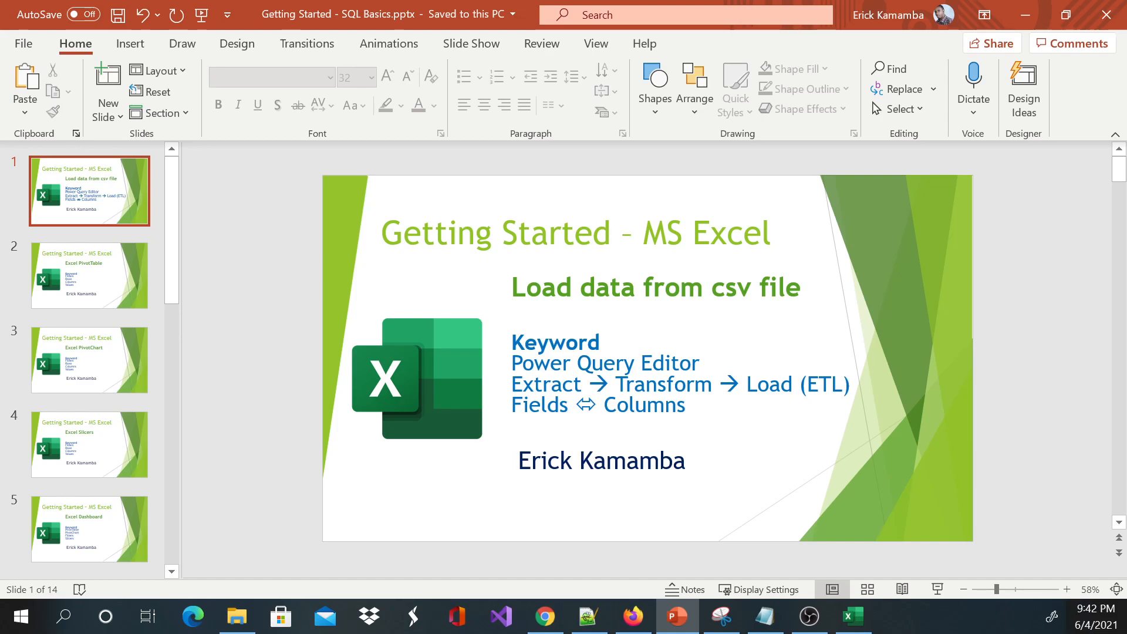
left_click(1025, 15)
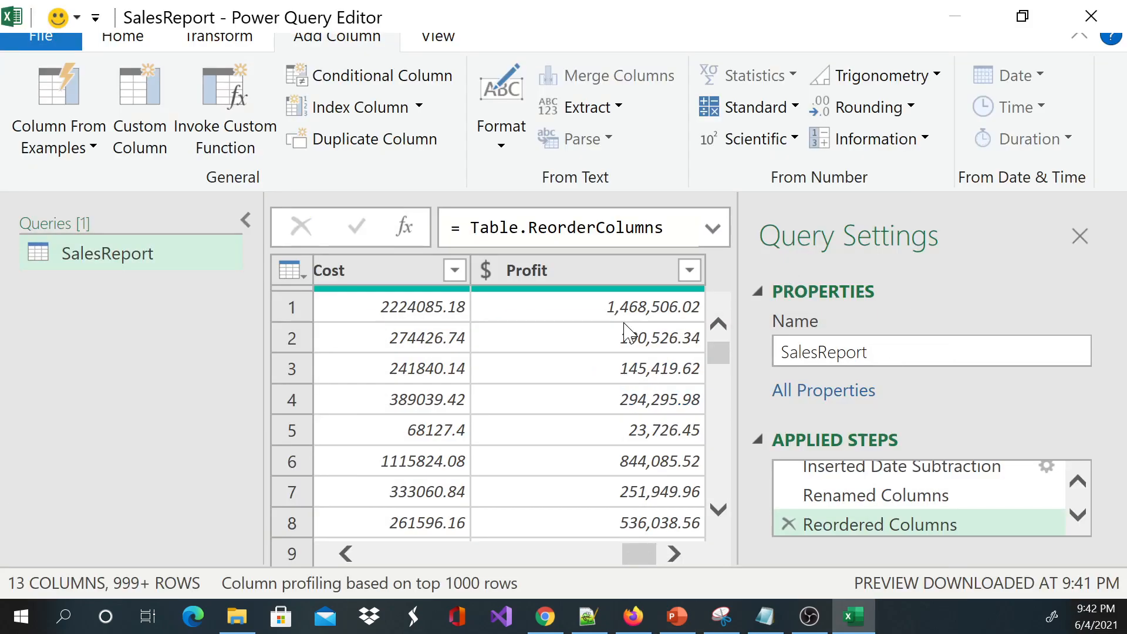
Step: Close Power Query Editor and load the transformed SalesReport query into the workbook with Close & Load
left_click(123, 37)
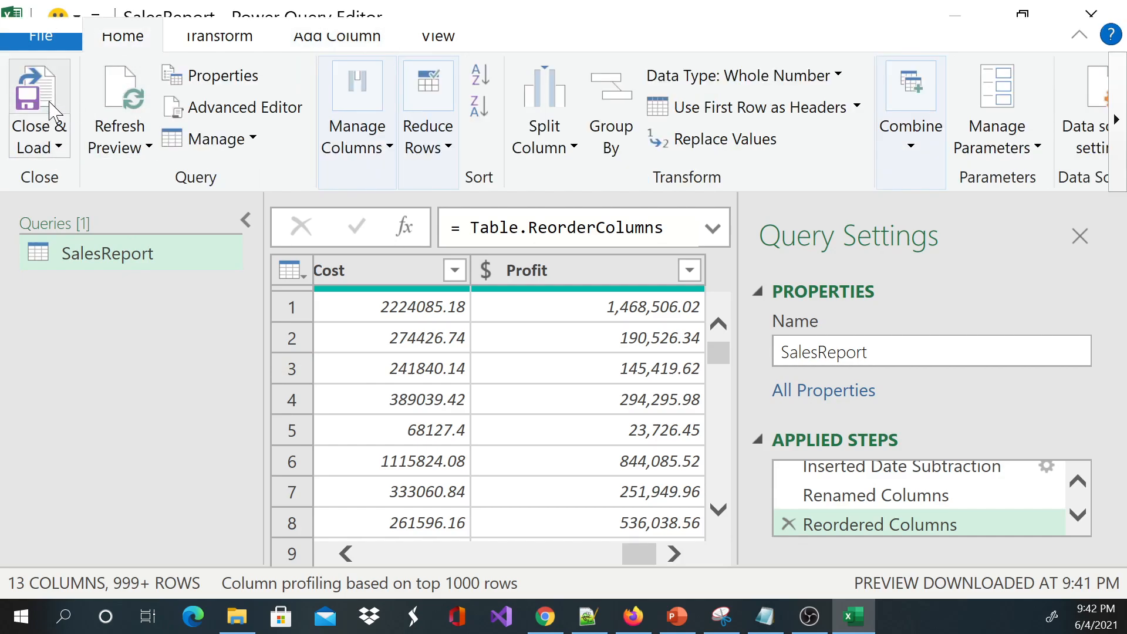
left_click(59, 148)
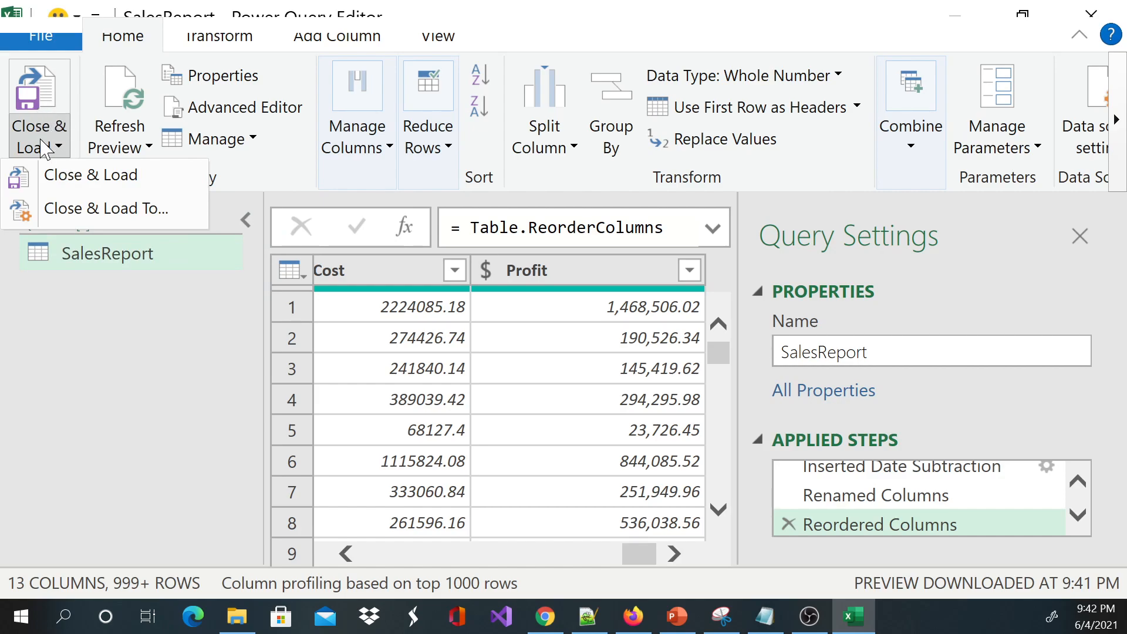
left_click(101, 187)
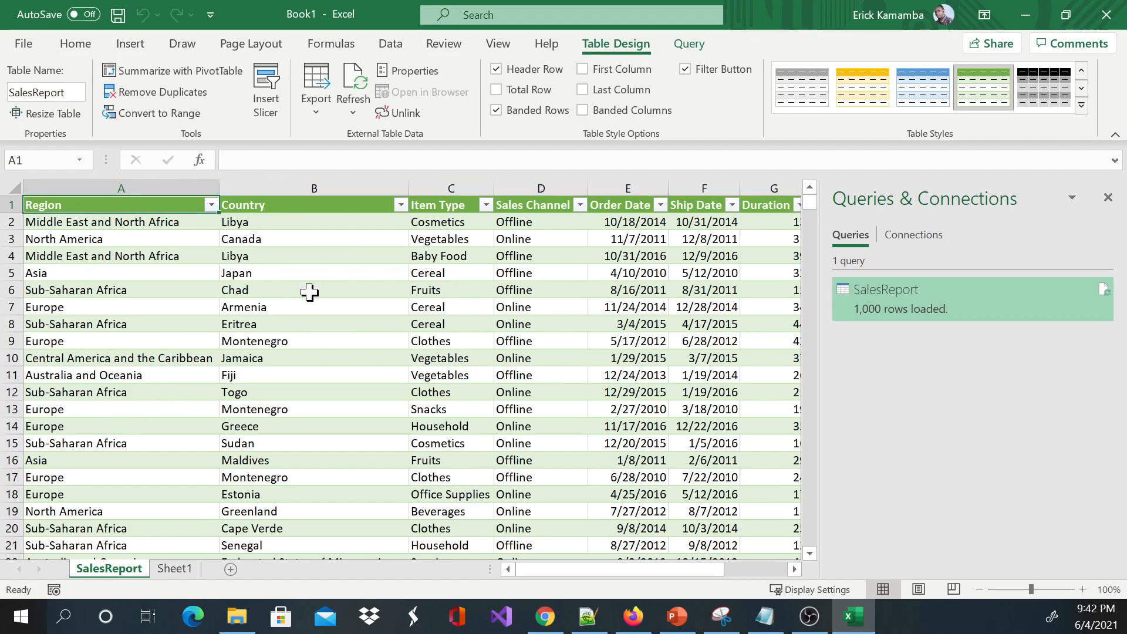
Step: Review the loaded SalesReport table across to the Profit column and down its rows, and switch to the PowerPoint presentation
left_click_drag(551, 572, 567, 579)
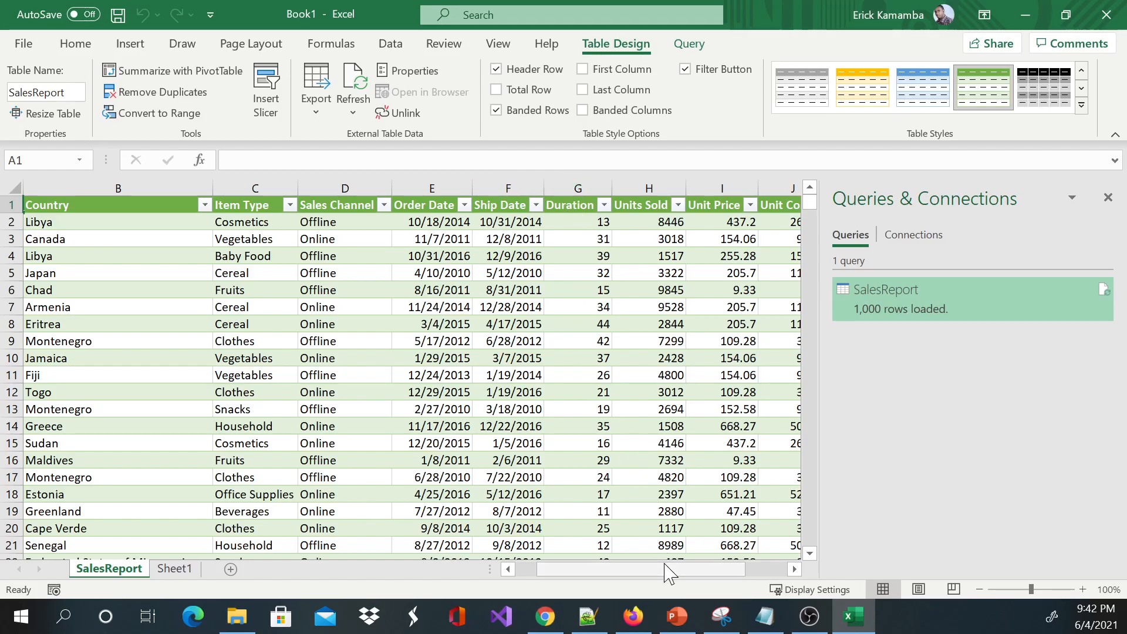
left_click_drag(663, 575, 748, 571)
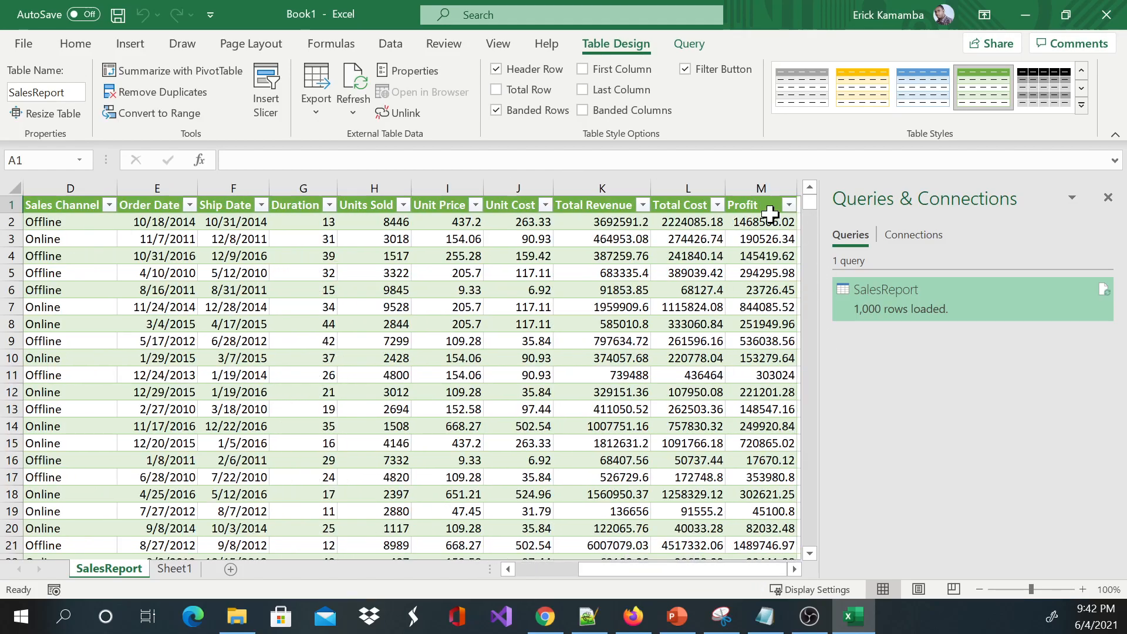
scroll(760, 388, "down", 14)
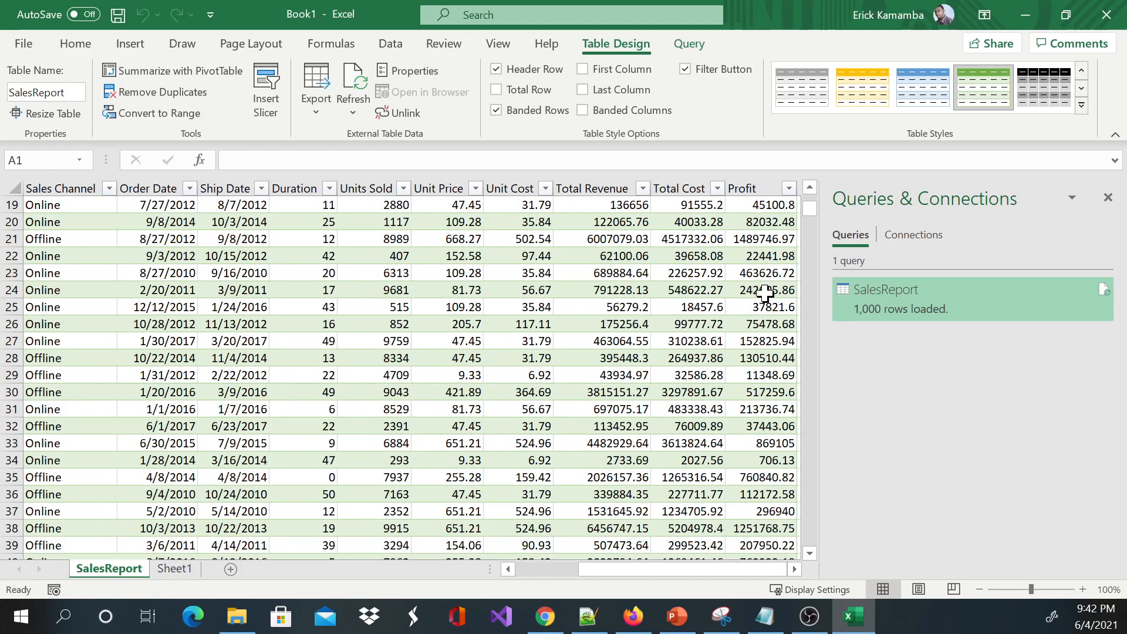
scroll(766, 290, "down", 13)
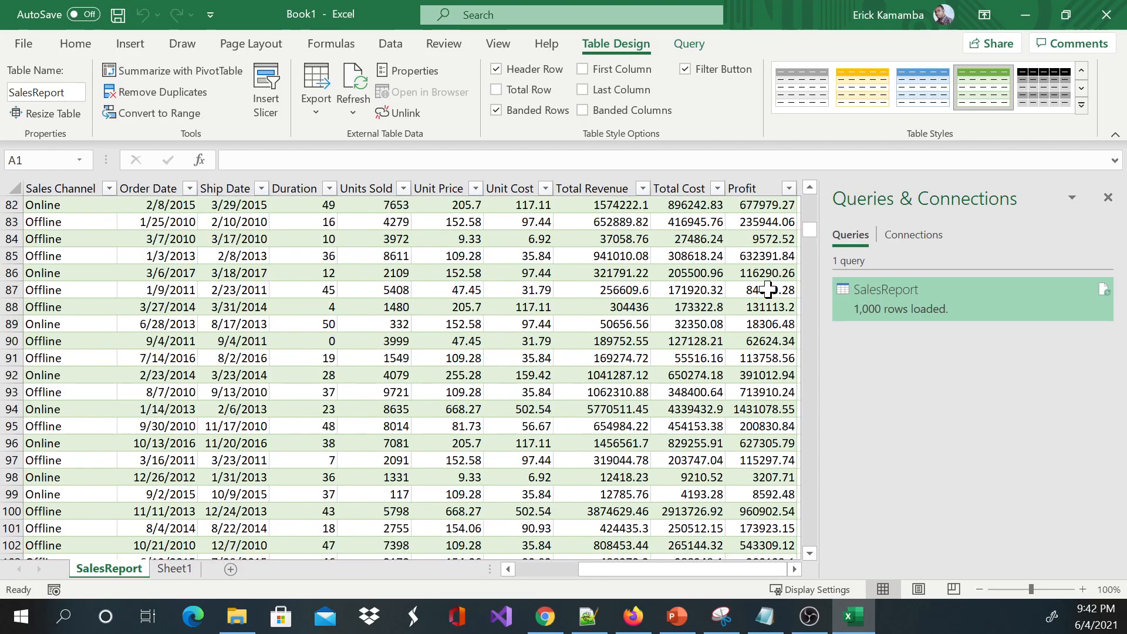
left_click(677, 616)
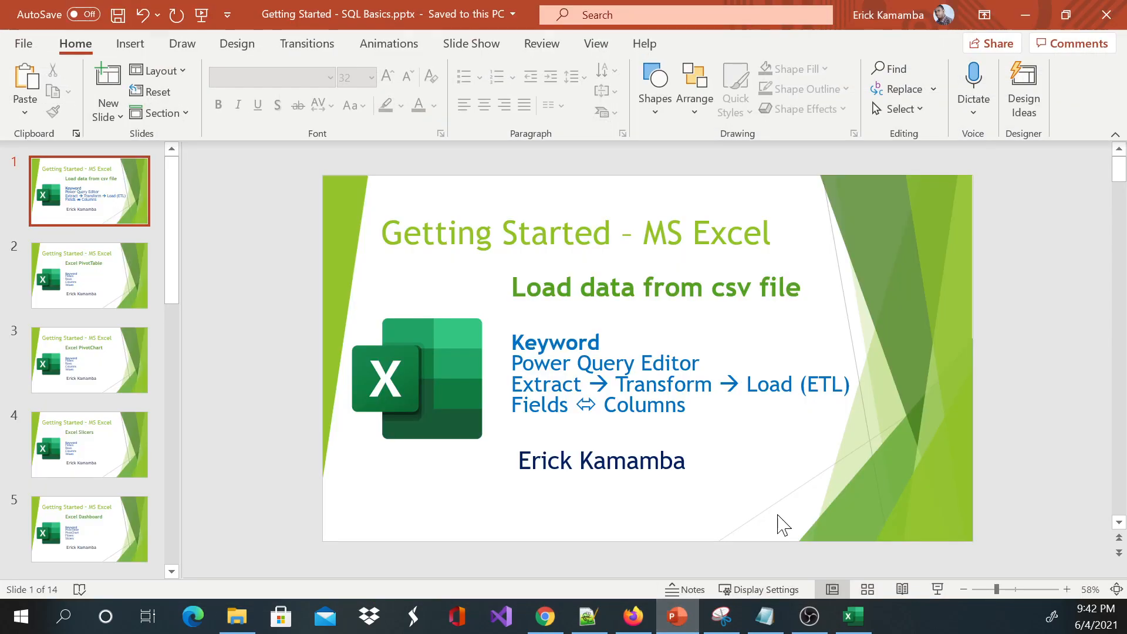